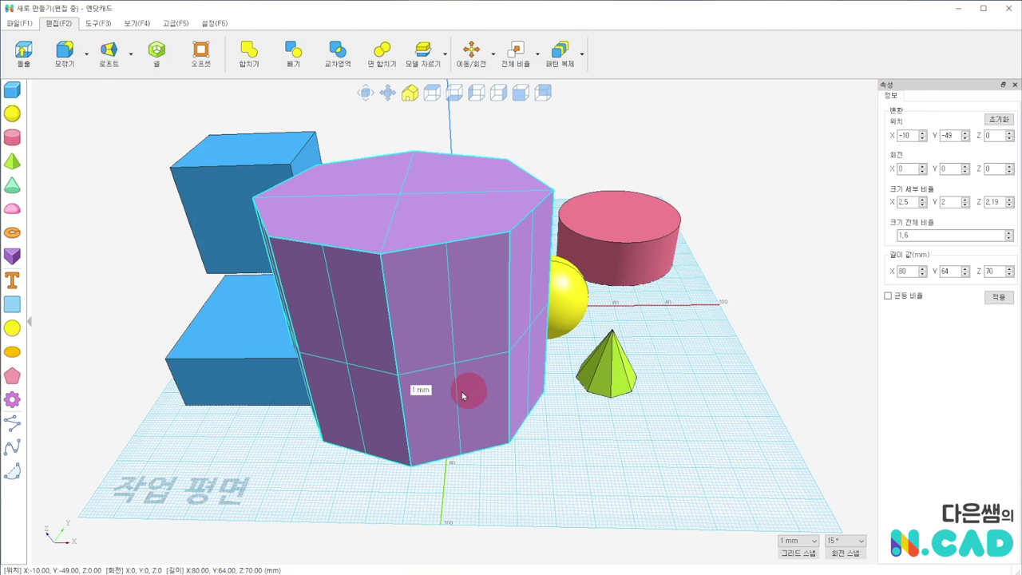
Drag the prism to the back right, the cylinder and cone to the centre, and the sphere beside the prism.
drag(462, 395, 725, 228)
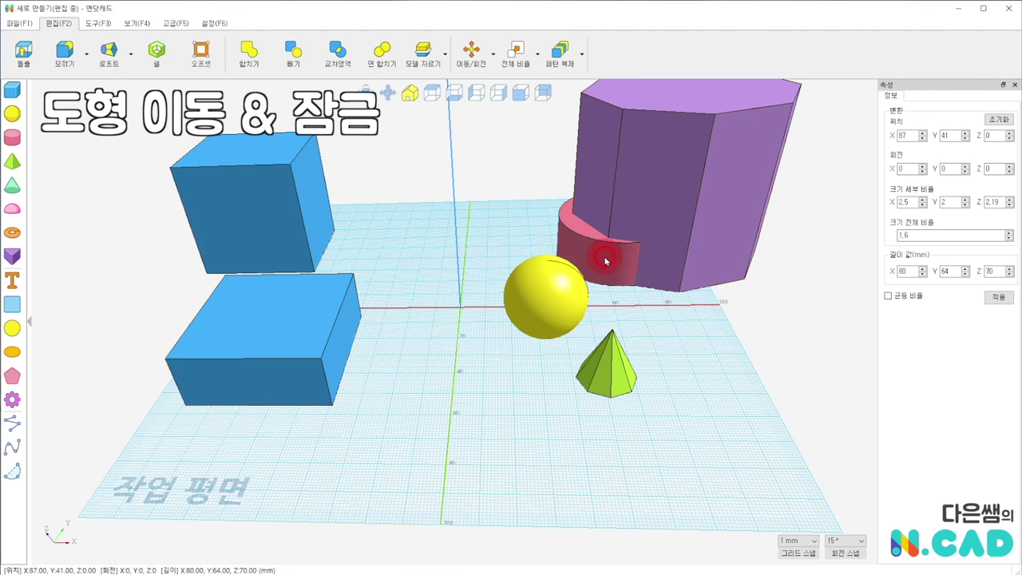
drag(604, 258, 397, 258)
drag(570, 292, 448, 444)
drag(613, 367, 497, 308)
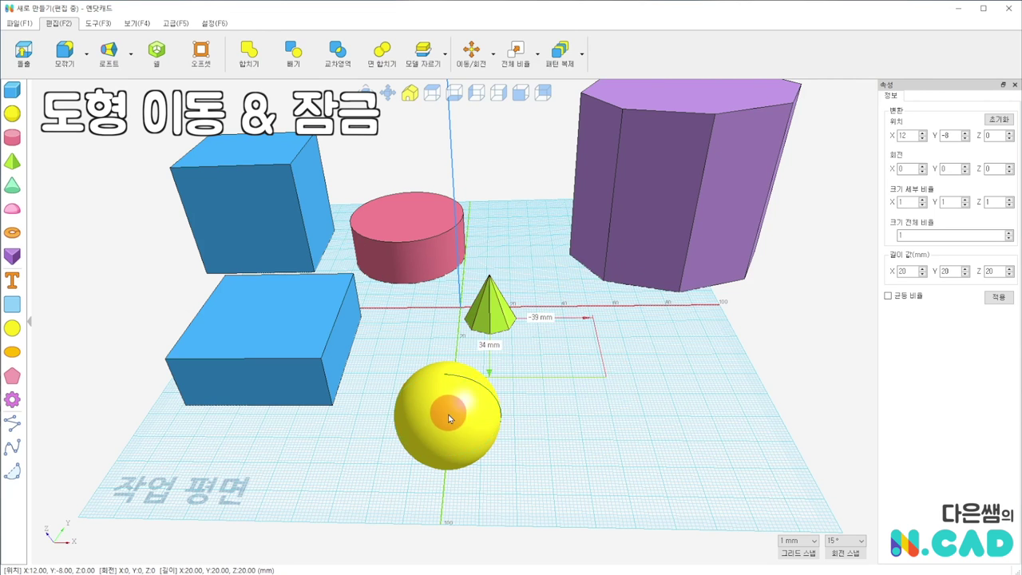
drag(448, 418, 698, 323)
Shift the prism slightly left, the cone back left, and the pink cylinder to the front.
click(589, 198)
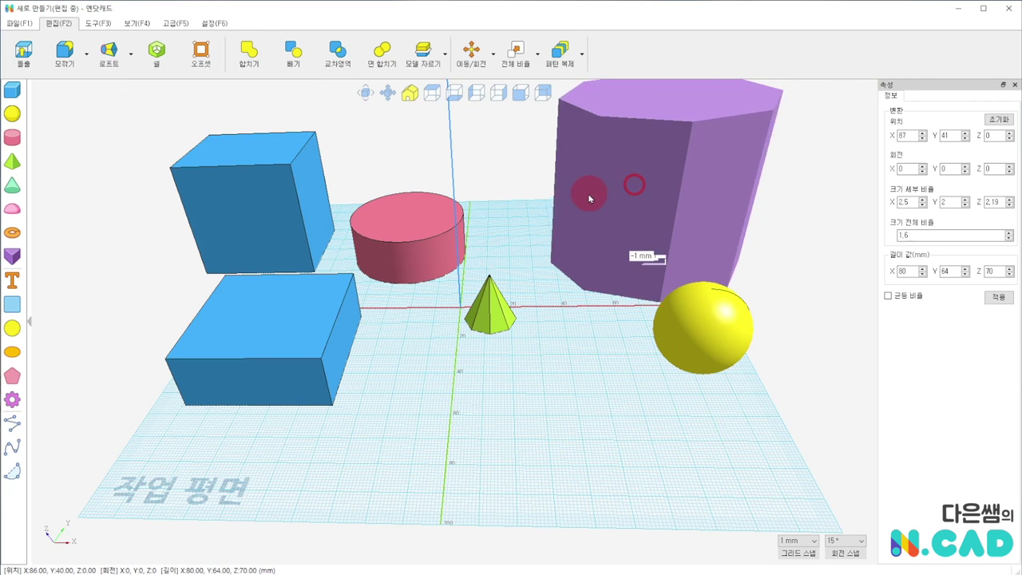
drag(589, 198, 566, 198)
drag(433, 216, 613, 404)
click(500, 308)
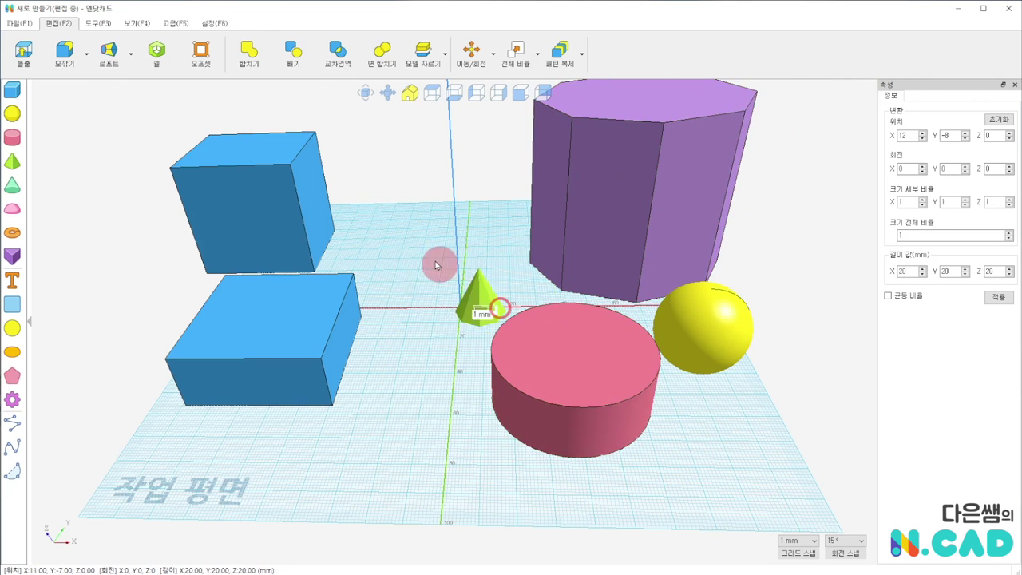
drag(478, 300, 422, 240)
drag(612, 401, 573, 344)
Spread the two blue boxes apart, moving the upper right and the lower left.
click(268, 216)
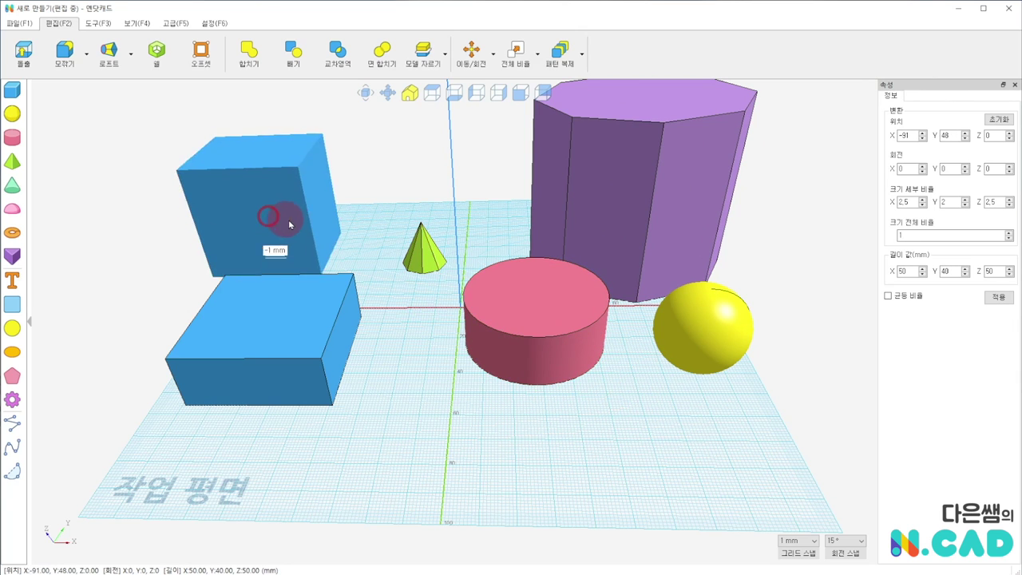
drag(289, 224, 324, 227)
drag(322, 303, 288, 304)
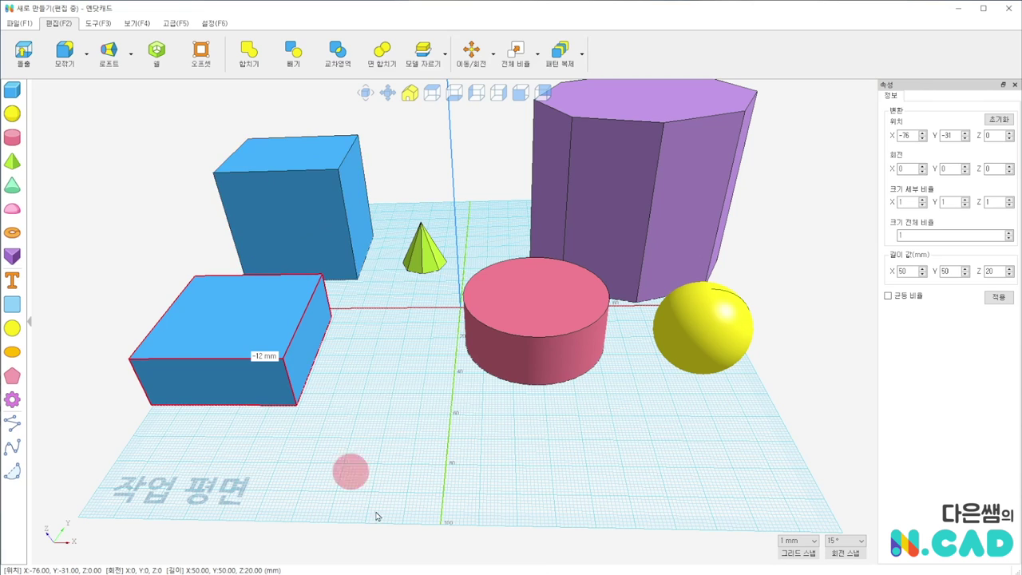
click(351, 471)
click(311, 232)
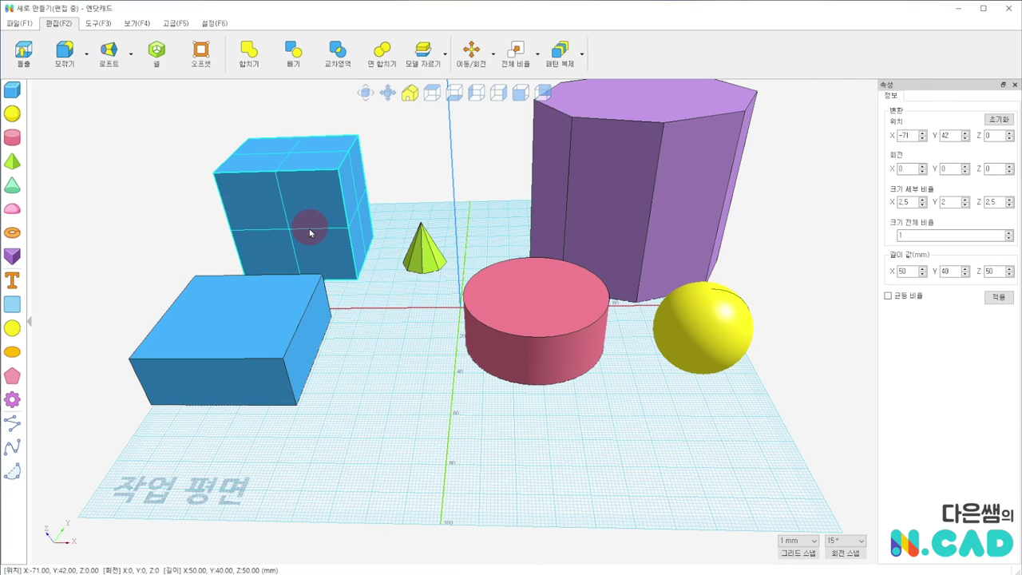
click(138, 24)
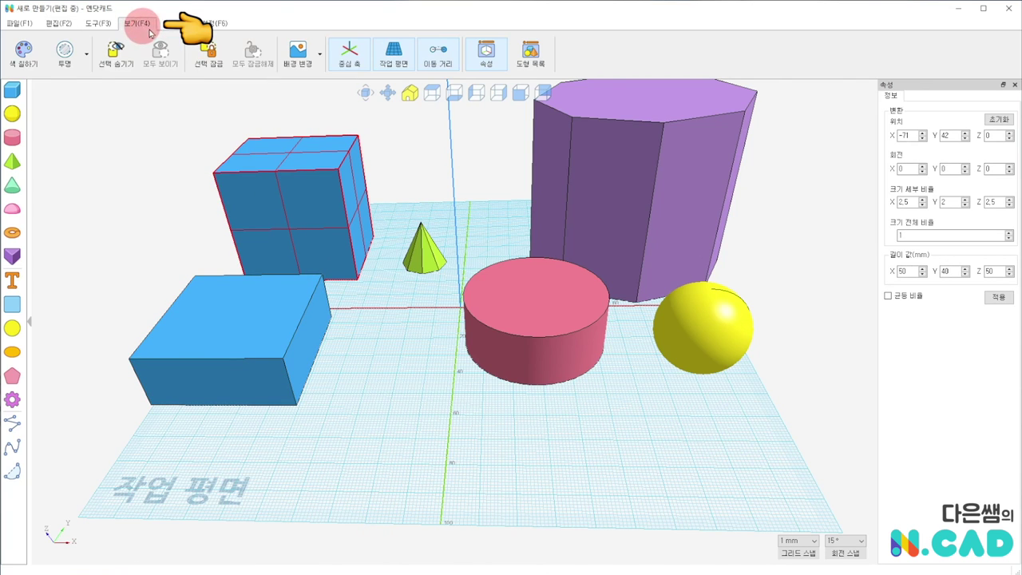
Lock the upper box with 선택 잠금 and the lower box via its right-click 잠금 > 선택 잠금 option.
click(209, 66)
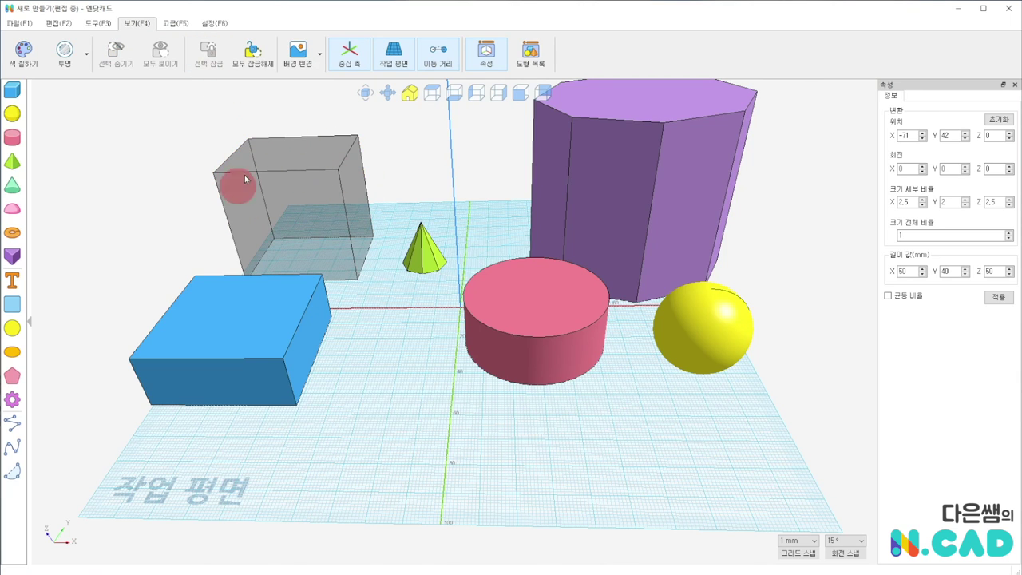
click(250, 323)
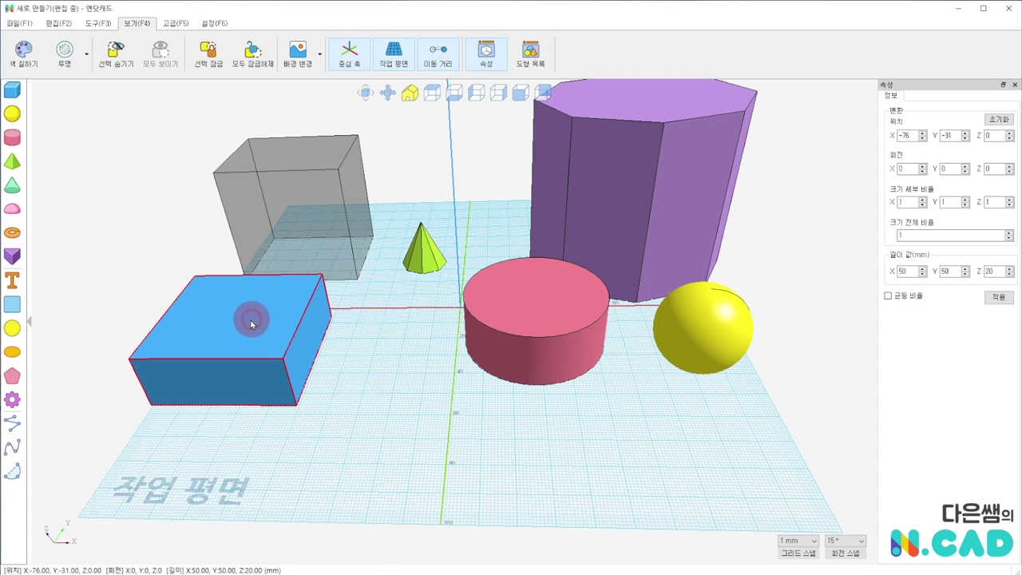
right_click(251, 323)
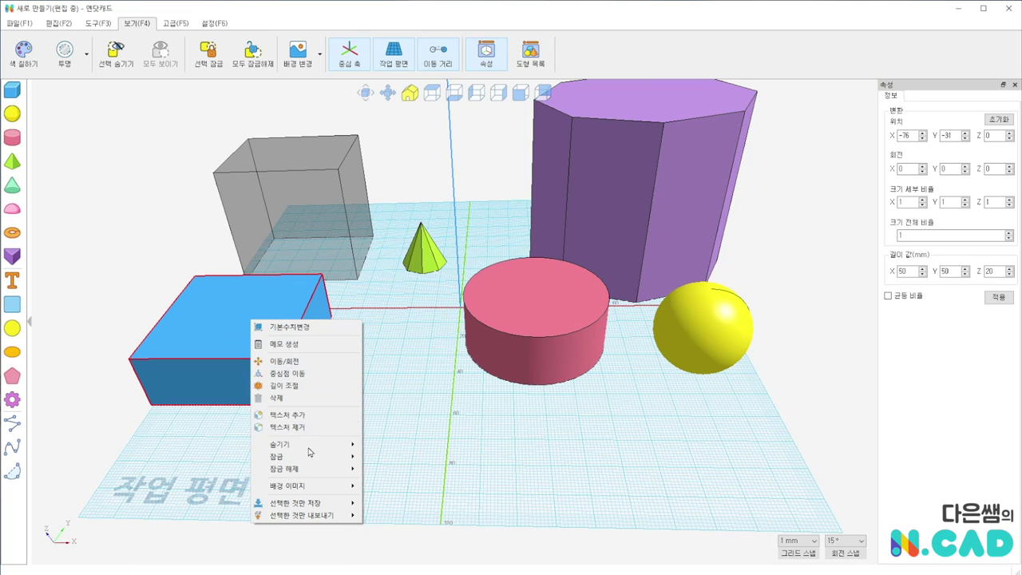
mouse_move(303, 457)
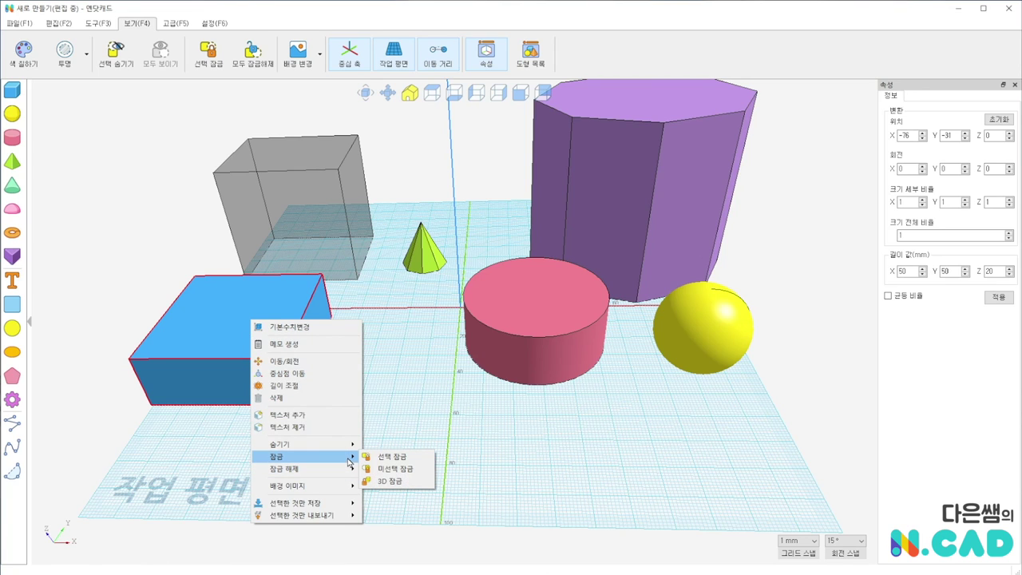
click(391, 457)
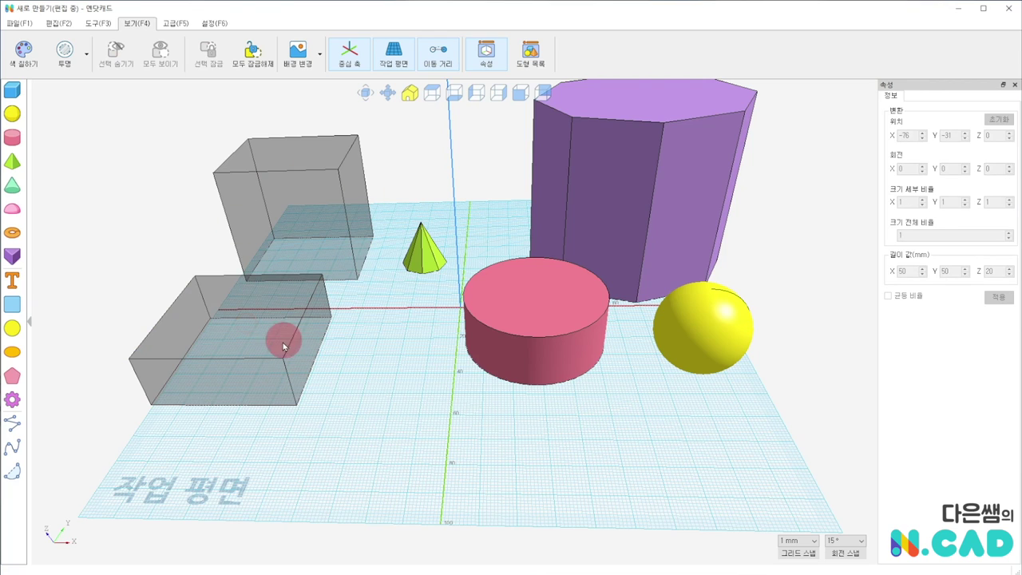
click(323, 169)
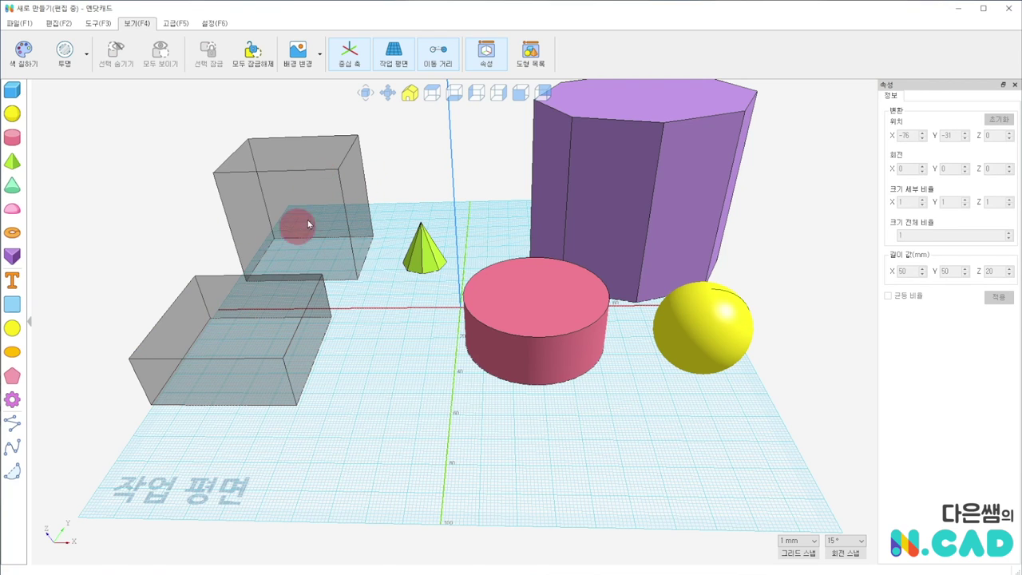
Unlock everything with 모두 잠금해제 and stack the two blue boxes into a stepped block.
drag(313, 214, 190, 360)
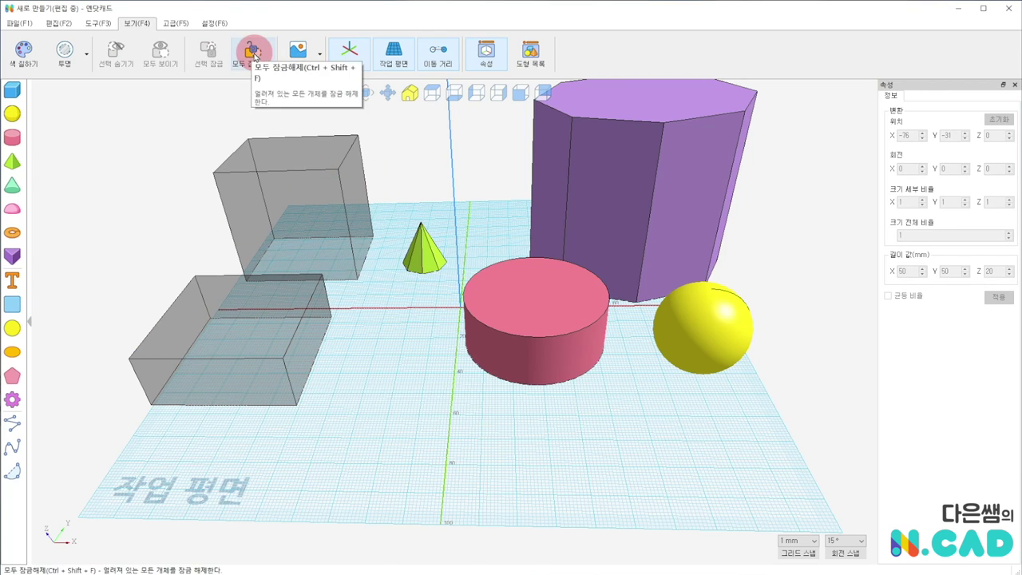
click(252, 53)
click(262, 335)
mouse_move(340, 207)
mouse_down()
mouse_move(335, 261)
mouse_move(328, 253)
mouse_up()
mouse_move(263, 357)
mouse_down()
mouse_move(271, 275)
mouse_move(316, 240)
mouse_up()
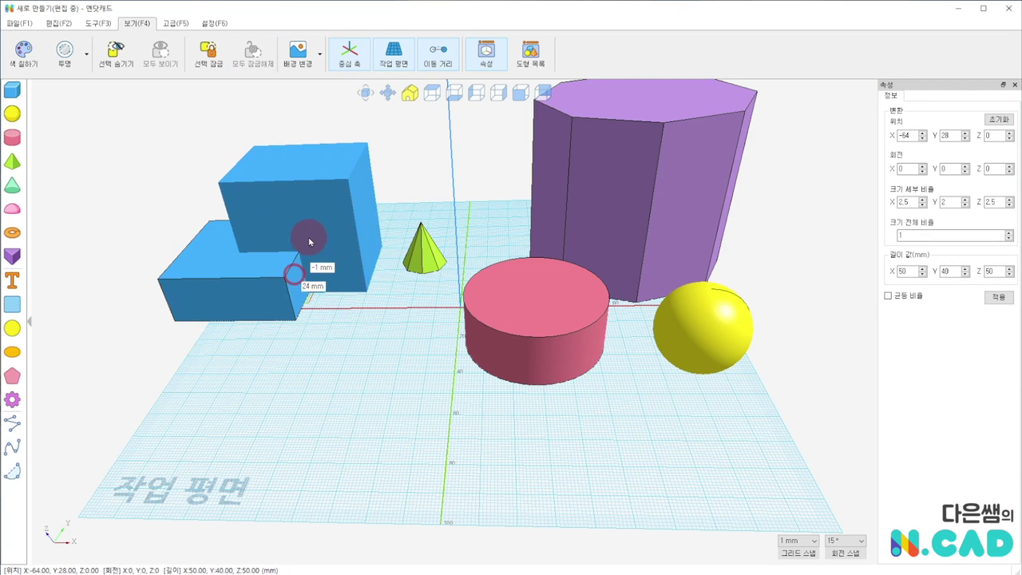
Drag the pink cylinder to the centre at X 14, Y 7 and show the 이동 거리 readout.
mouse_move(492, 340)
mouse_down()
mouse_move(341, 326)
mouse_move(274, 353)
mouse_move(319, 403)
mouse_move(531, 382)
mouse_up()
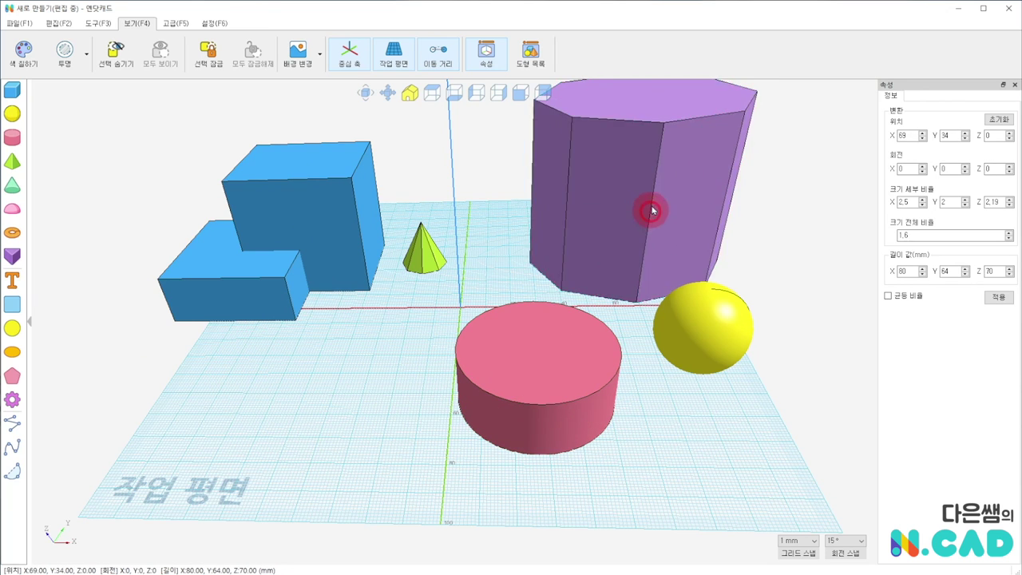
drag(651, 206, 641, 235)
drag(520, 363, 547, 381)
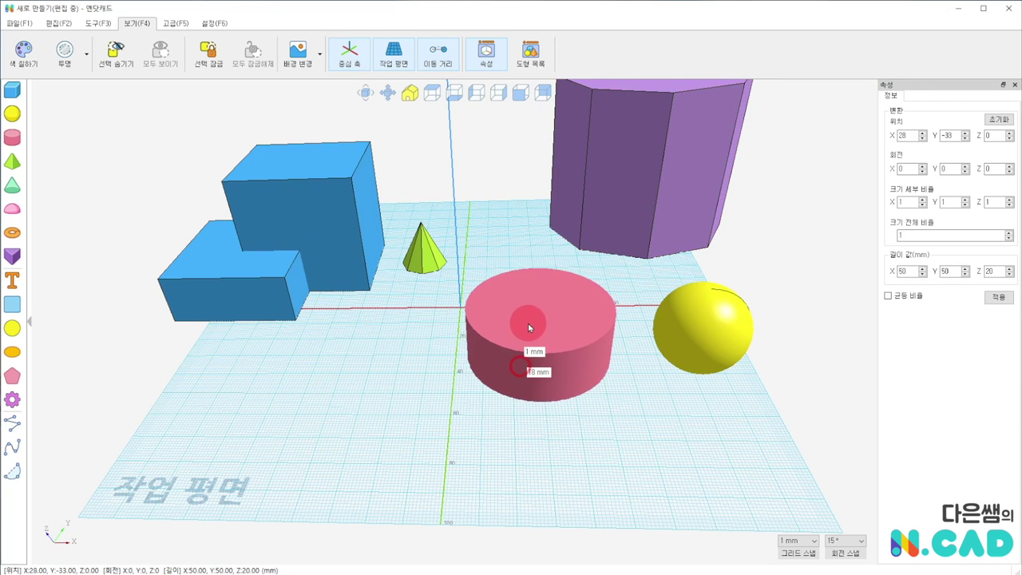
click(515, 406)
click(532, 362)
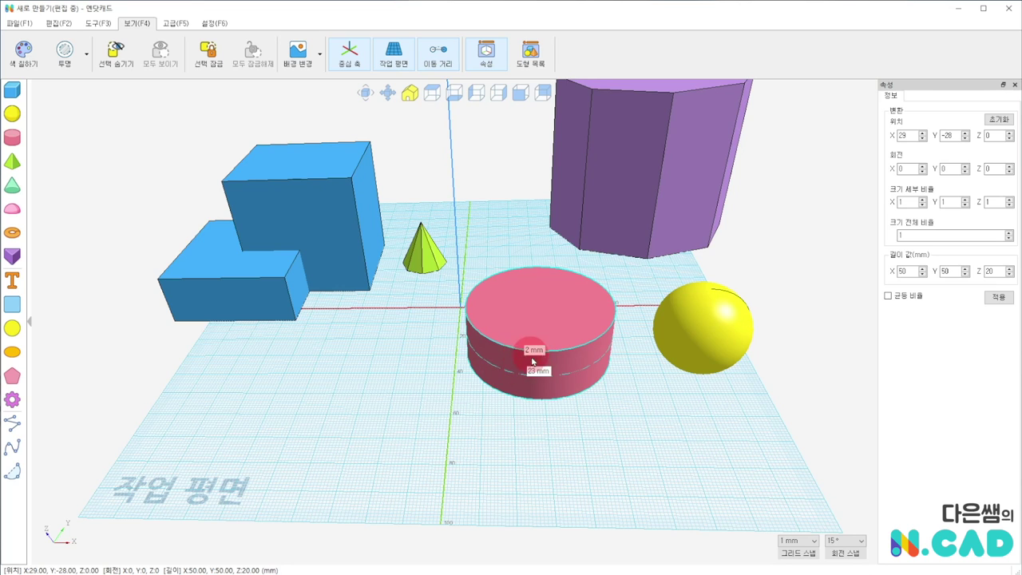
mouse_move(557, 305)
mouse_down()
mouse_move(470, 305)
mouse_move(521, 275)
mouse_up()
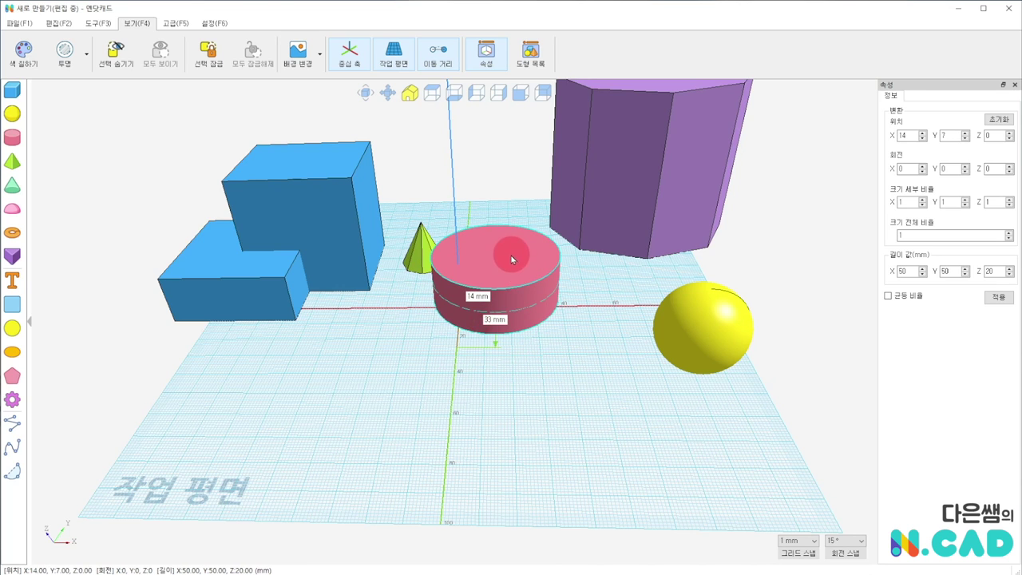
click(437, 58)
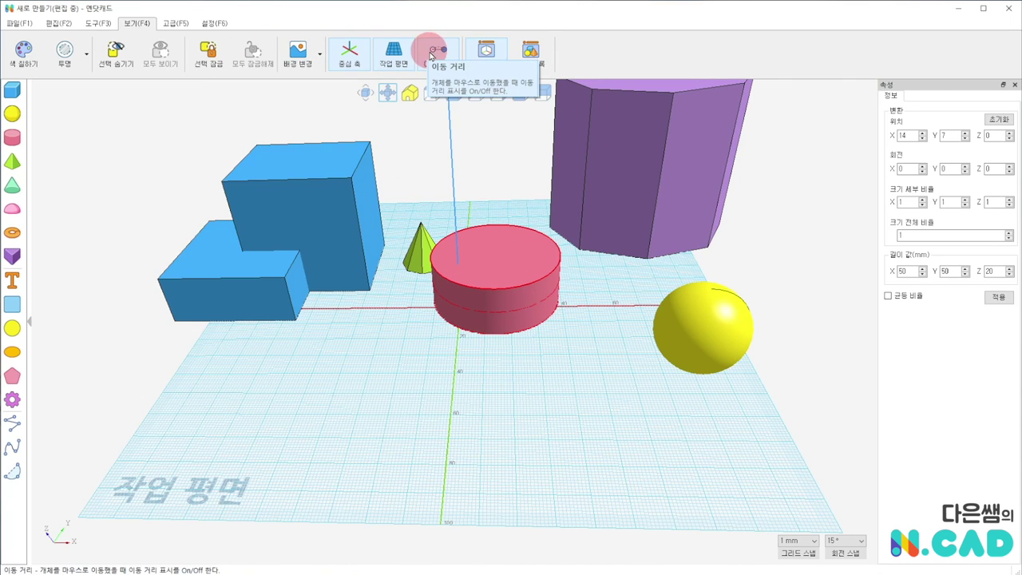
Settle the pink cylinder at X 31, Y -2, between the cone and the sphere.
mouse_move(485, 258)
mouse_down()
mouse_move(557, 377)
mouse_move(429, 370)
mouse_up()
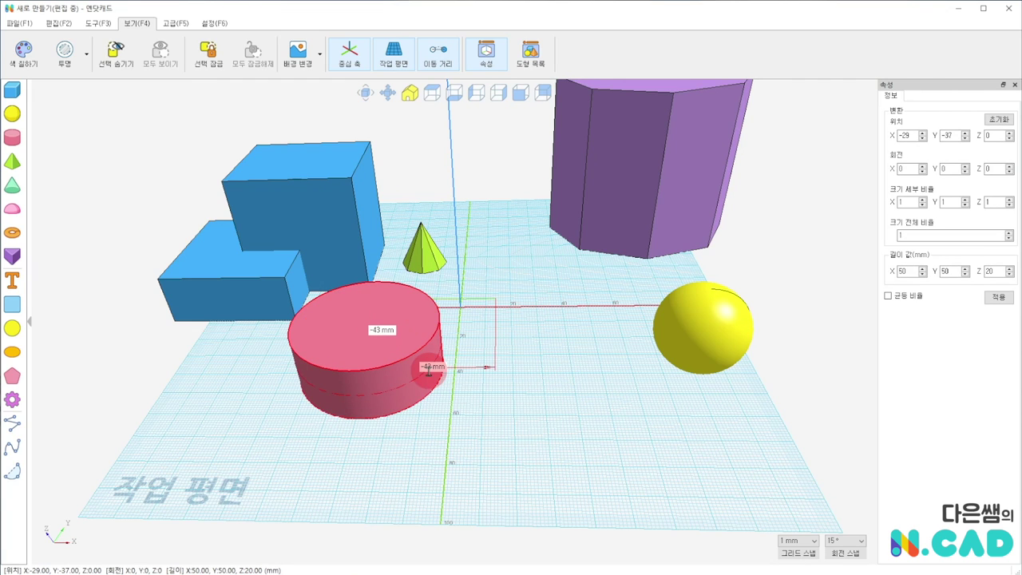
click(520, 490)
mouse_move(349, 348)
mouse_down()
mouse_move(495, 293)
mouse_move(456, 309)
mouse_up()
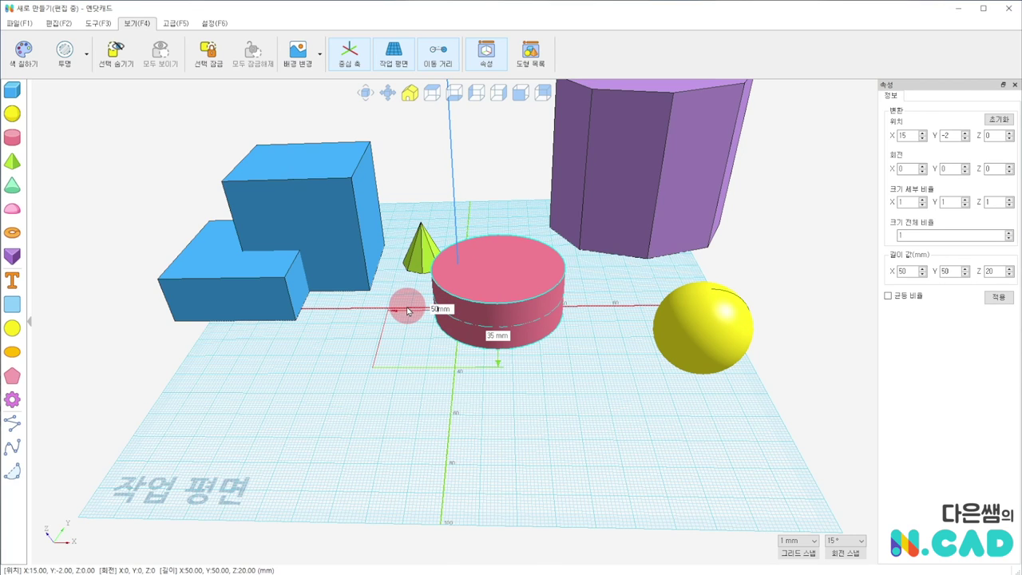
drag(407, 311, 408, 311)
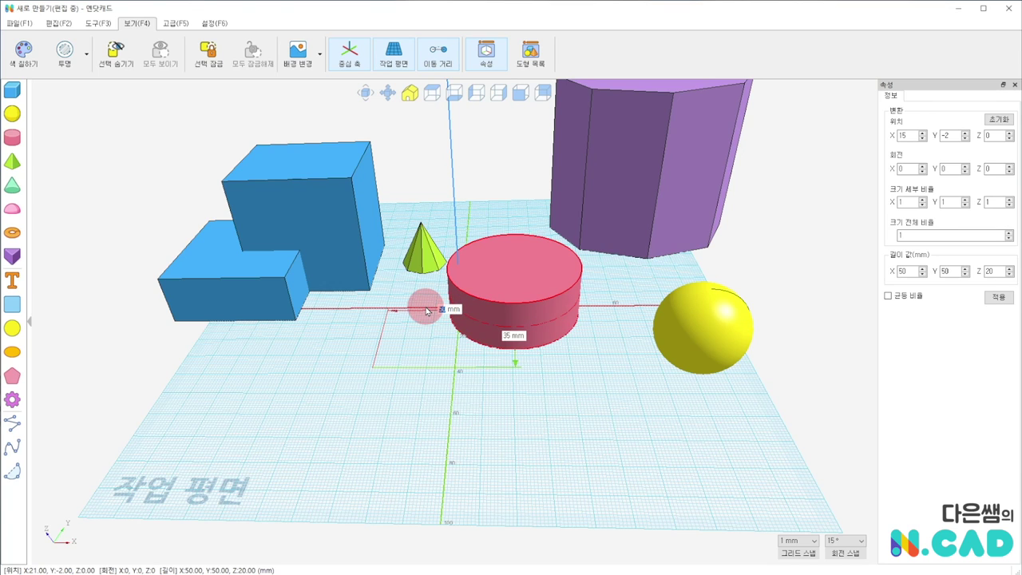
drag(425, 310, 425, 310)
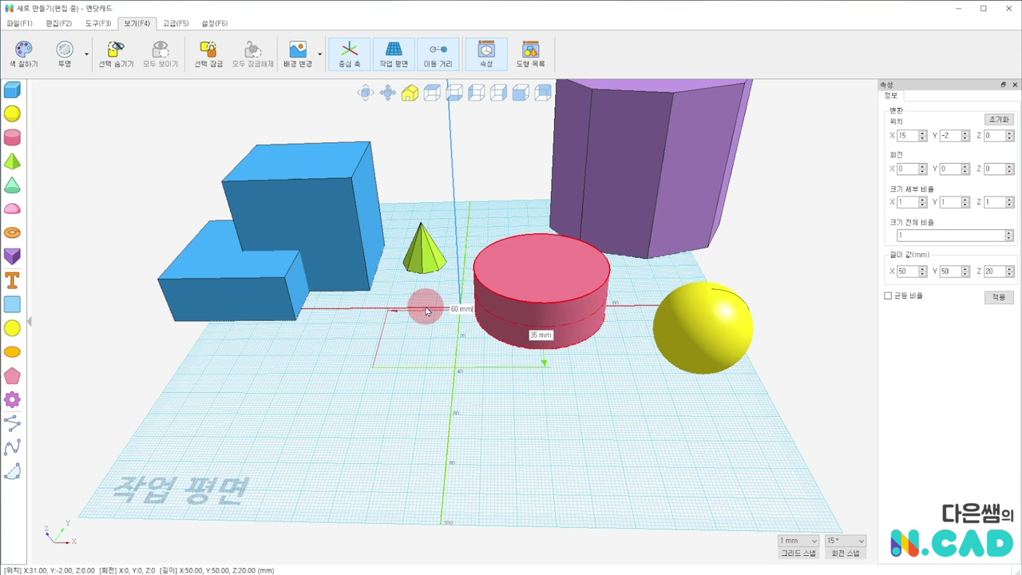
click(488, 378)
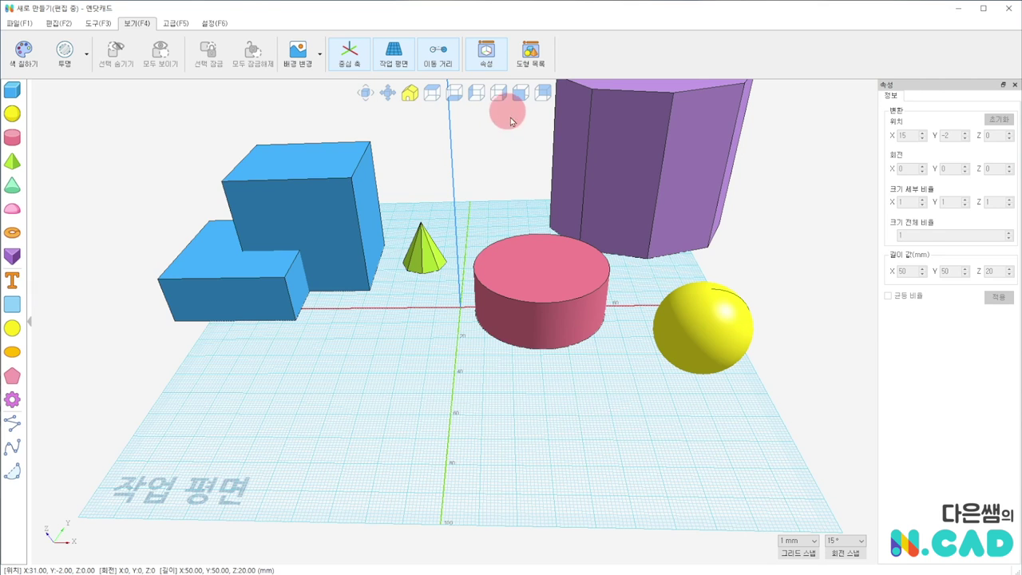
Place the pink cylinder exactly at the origin, X 0, Y 0, by typing its position.
middle_drag(515, 142, 483, 187)
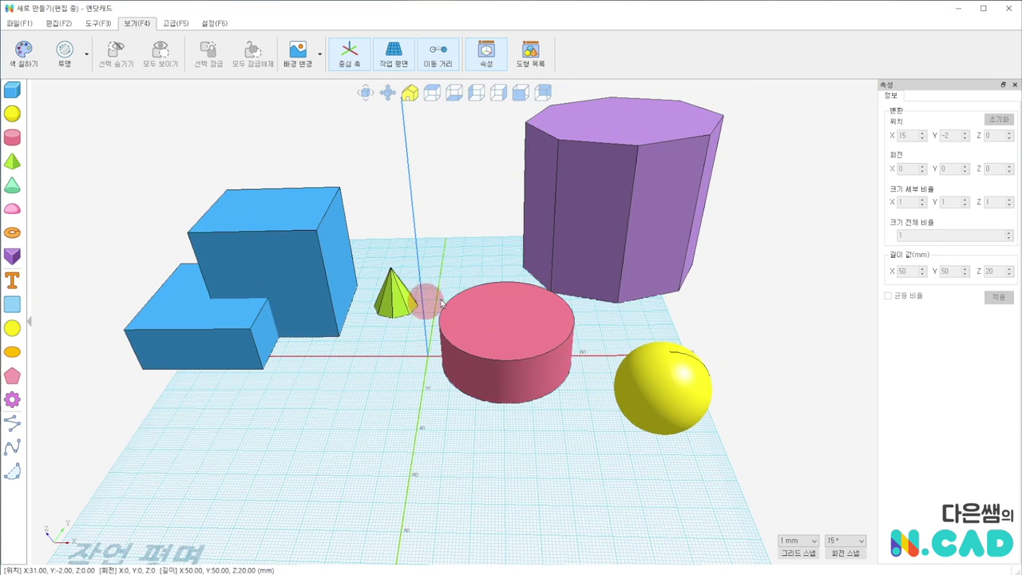
drag(511, 347, 565, 342)
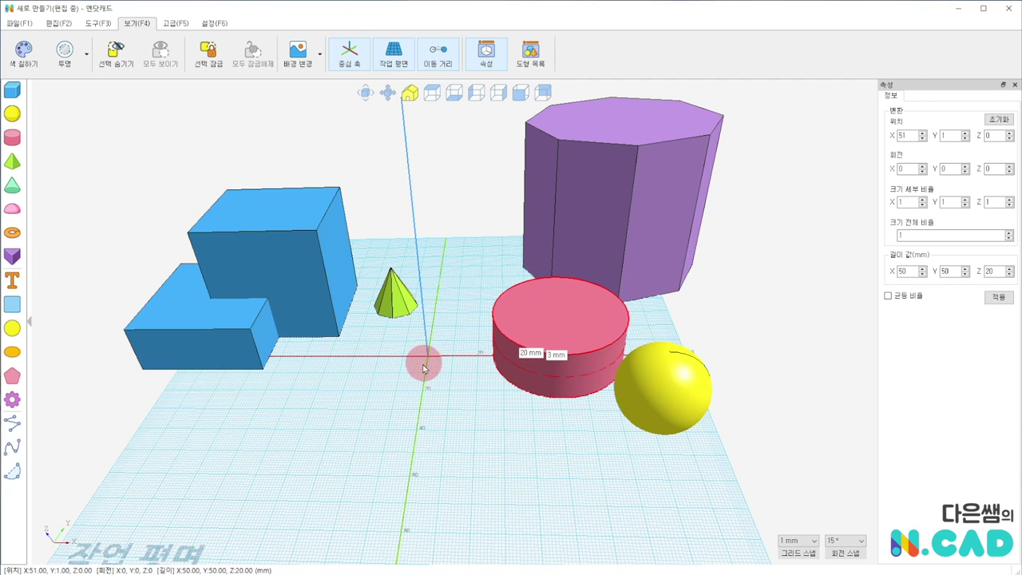
drag(529, 327, 547, 310)
text(0)
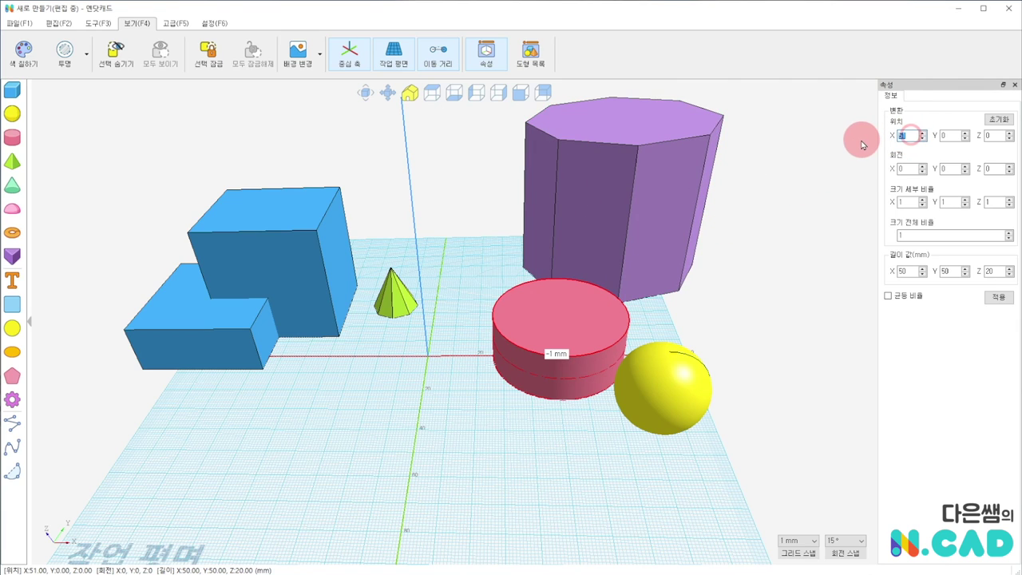
click(952, 135)
click(540, 387)
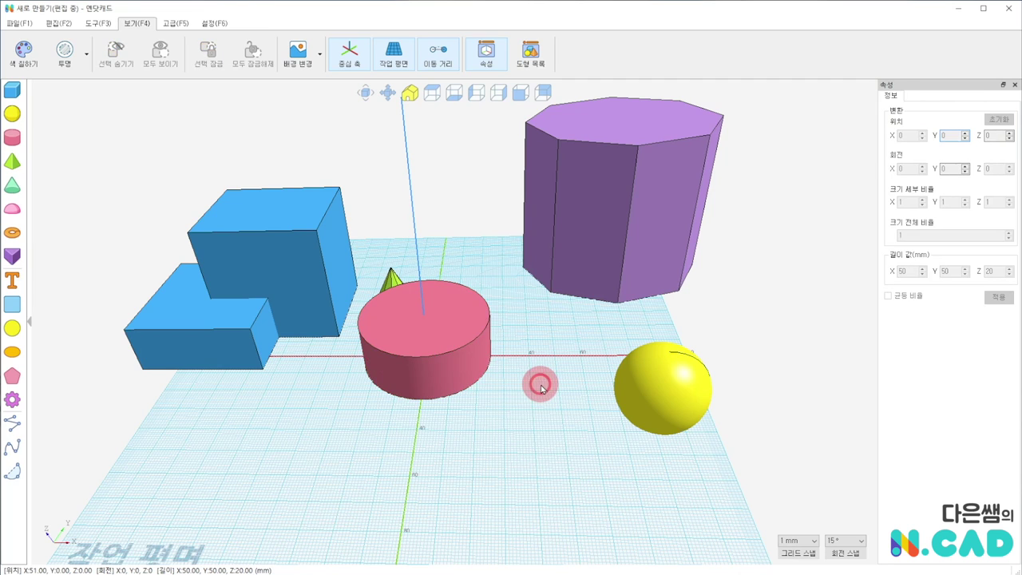
Move the small green cone beside the purple prism and select the yellow sphere.
drag(393, 280, 520, 245)
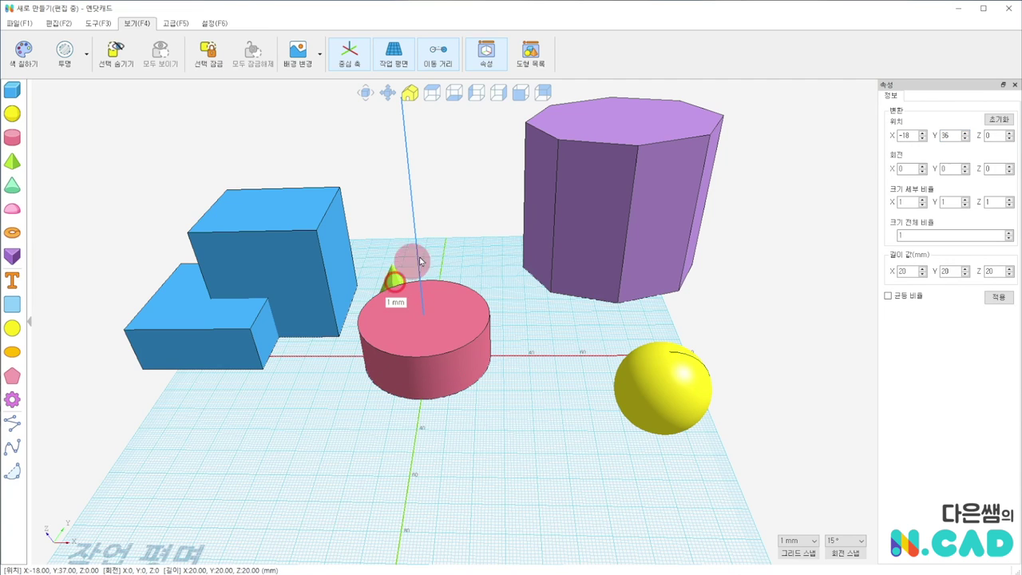
click(597, 426)
click(662, 395)
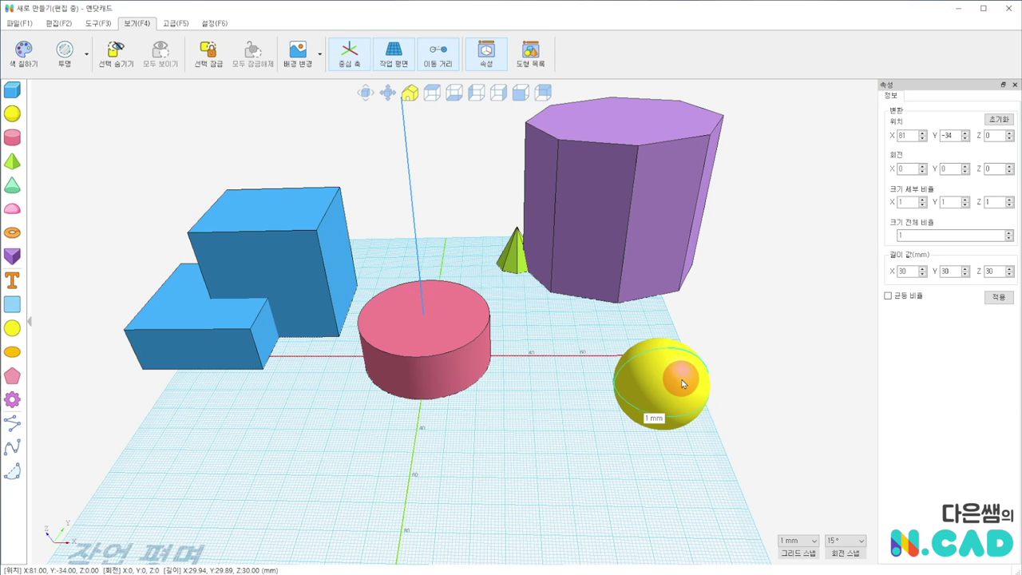
Nudge the yellow sphere with the arrow keys to X -19, Y -52, in front of the cylinder.
key(Up)
key(Up)
key(Up)
key(Up)
key(Up)
key(Up)
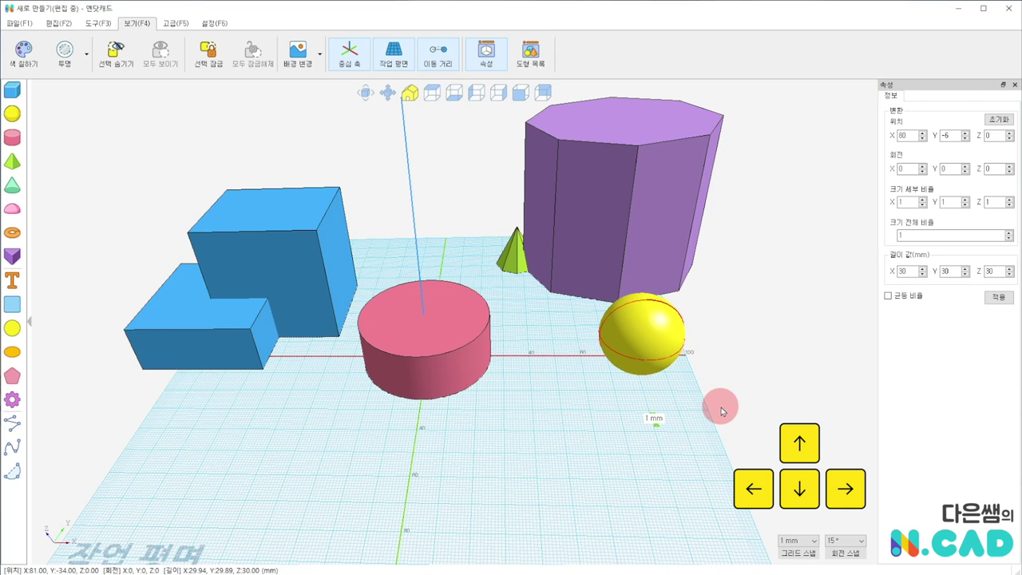
key(Left)
key(Left)
key(Left)
key(Left)
key(Left)
key(Left)
key(Left)
key(Left)
key(Left)
key(Left)
key(Left)
key(Left)
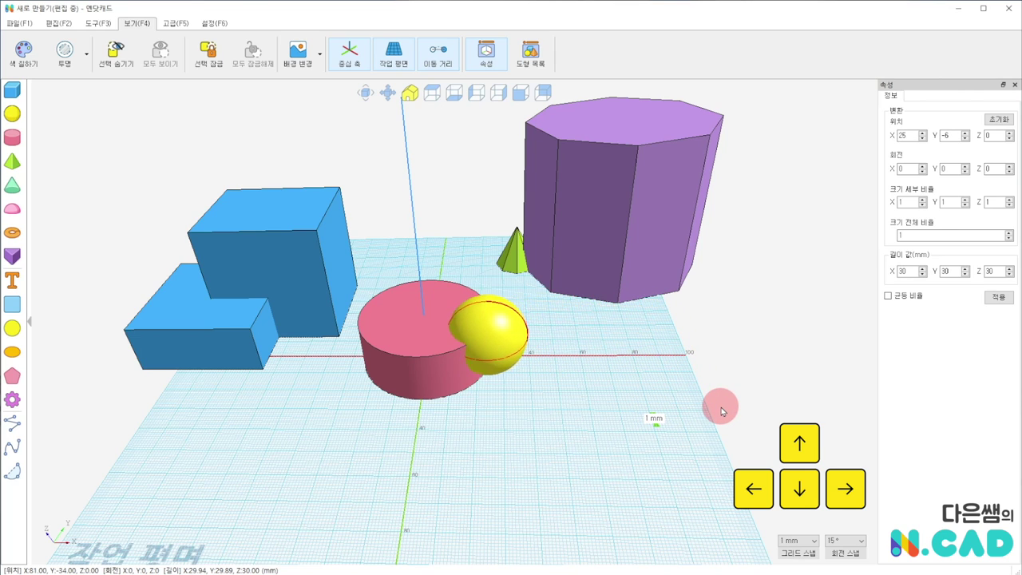
key(Left)
key(Left)
key(Left)
key(Left)
key(Left)
key(Left)
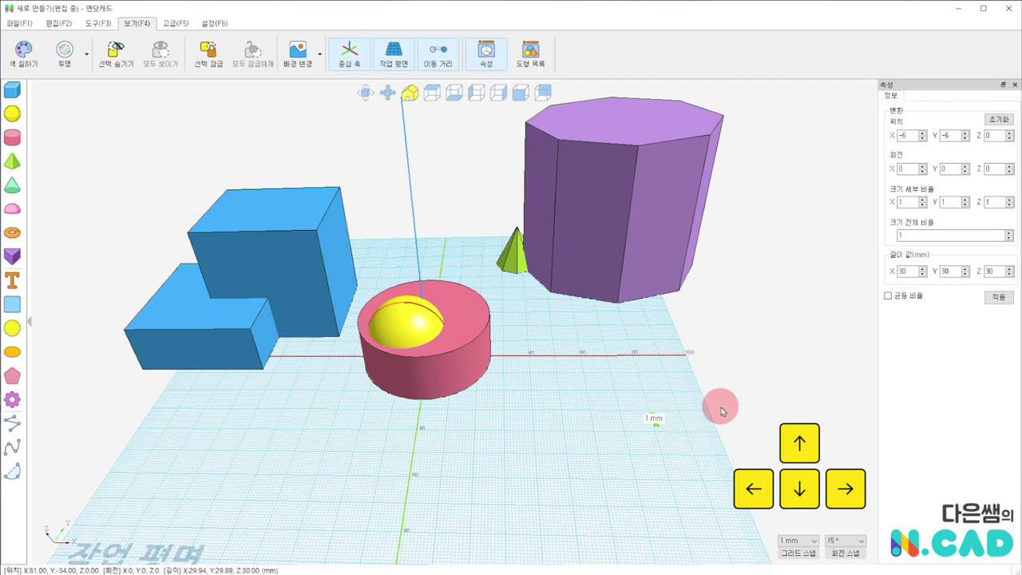
key(Right)
key(Right)
key(Right)
key(Right)
key(Right)
key(Right)
key(Right)
key(Right)
key(Right)
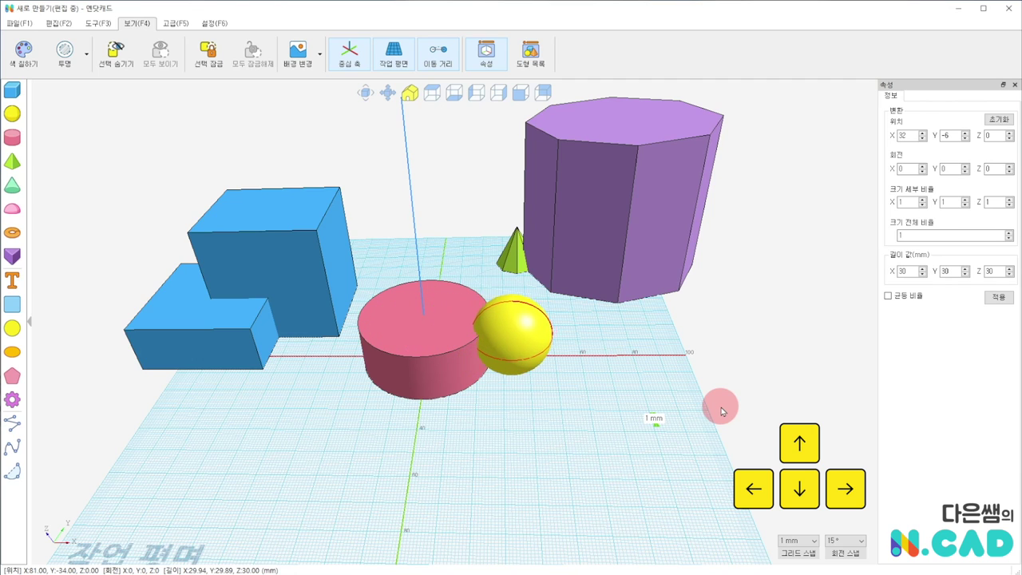
key(Right)
key(Right)
key(Right)
key(Right)
key(Right)
key(Right)
key(Right)
key(Right)
key(Right)
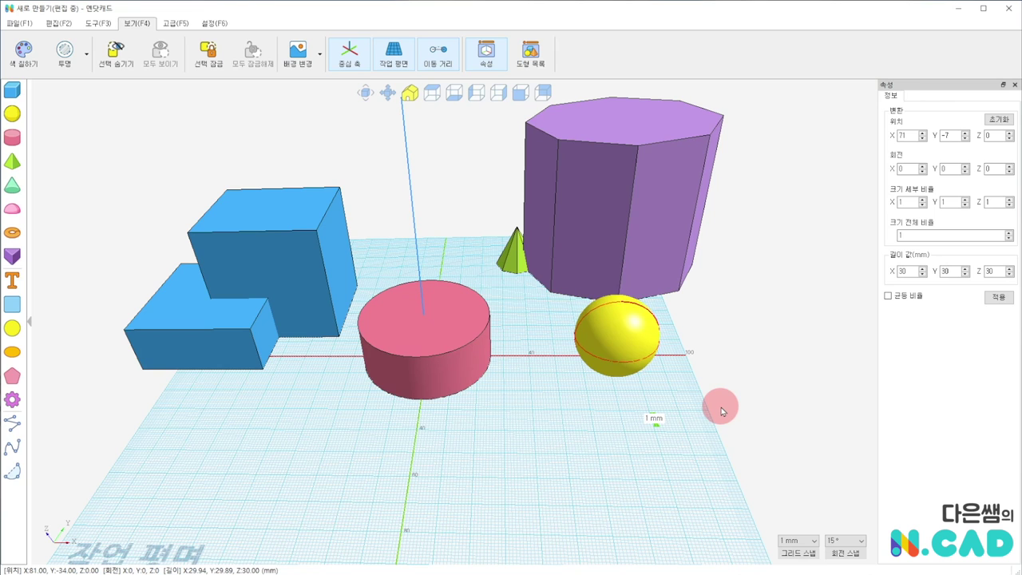
key(Down)
key(Down)
key(Down)
key(Down)
key(Down)
key(Down)
key(Down)
key(Down)
key(Down)
key(Down)
key(Down)
key(Down)
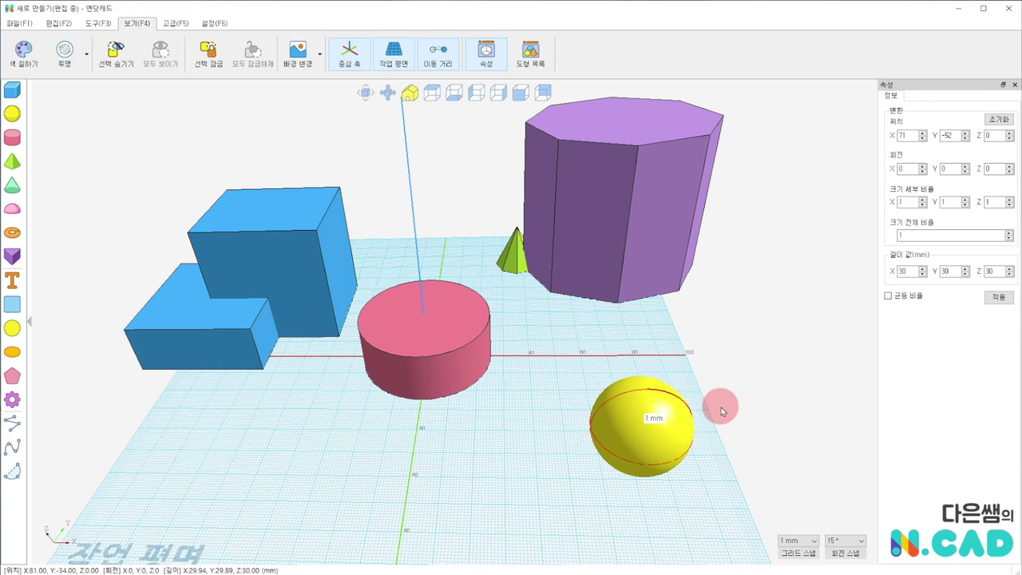
key(Left)
key(Left)
key(Left)
key(Left)
key(Left)
key(Left)
key(Left)
key(Left)
key(Left)
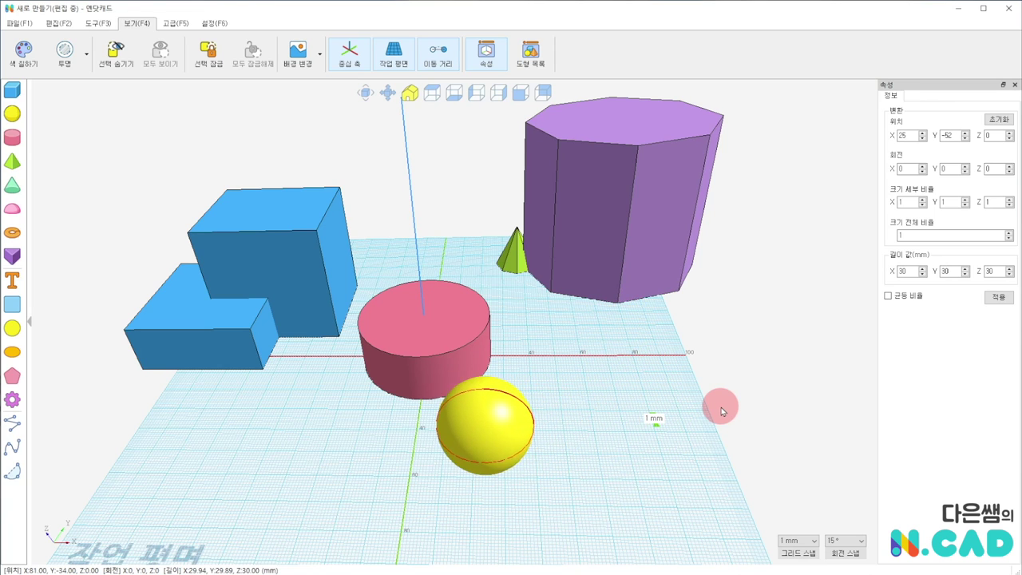
key(Left)
key(Left)
key(Left)
key(Left)
key(Left)
key(Left)
key(Left)
key(Left)
key(Left)
right_drag(479, 393, 477, 389)
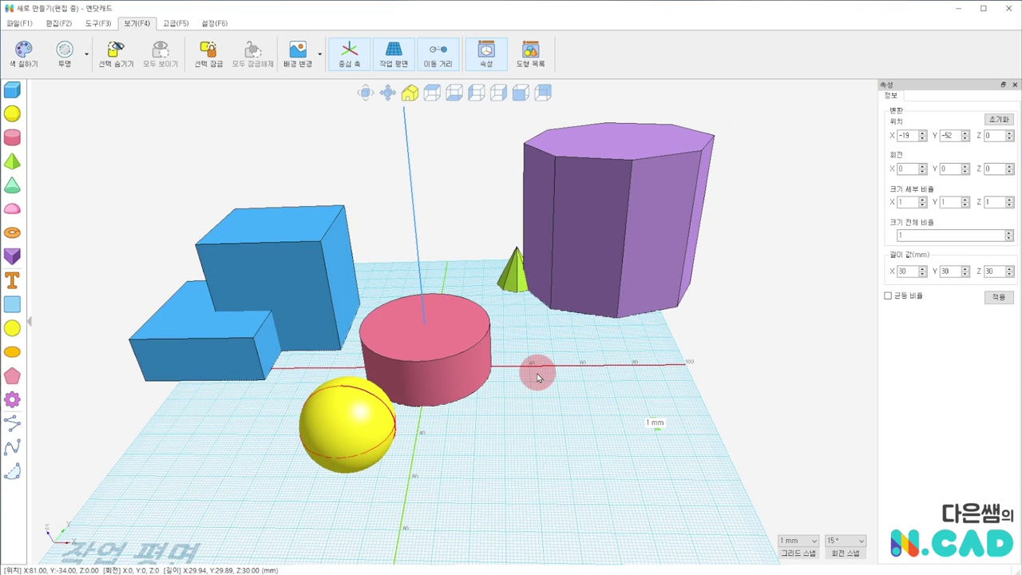
Raise the yellow sphere to Z 81 with Ctrl+Up.
key(ctrl+Up)
key(ctrl+Up)
key(ctrl+Up)
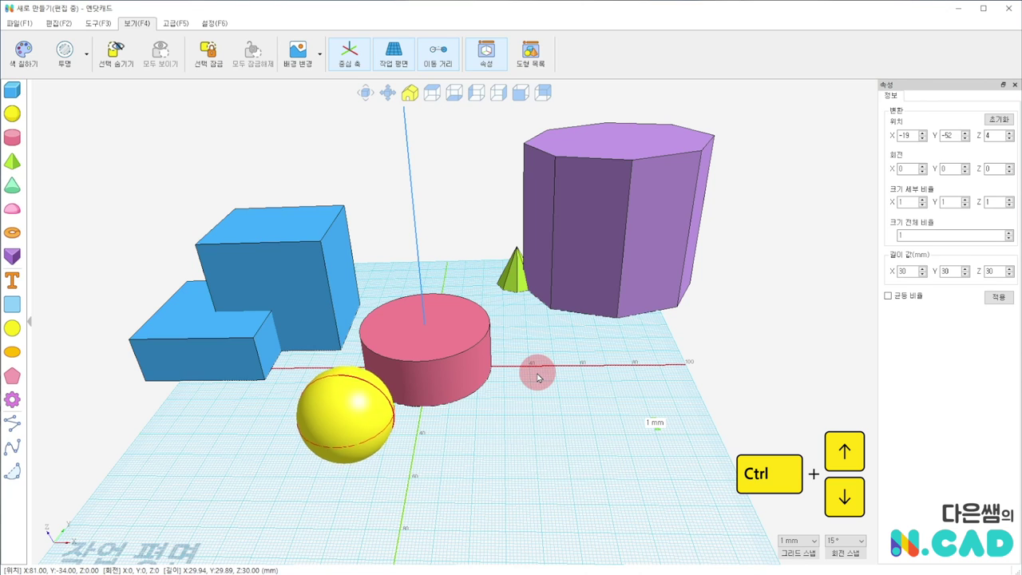
key(ctrl+Up)
key(ctrl+Up)
key(ctrl+Up)
key(ctrl+Up)
key(ctrl+Up)
key(ctrl+Up)
key(ctrl+Up)
key(ctrl+Up)
key(ctrl+Up)
key(ctrl+Up)
key(ctrl+Up)
key(ctrl+Up)
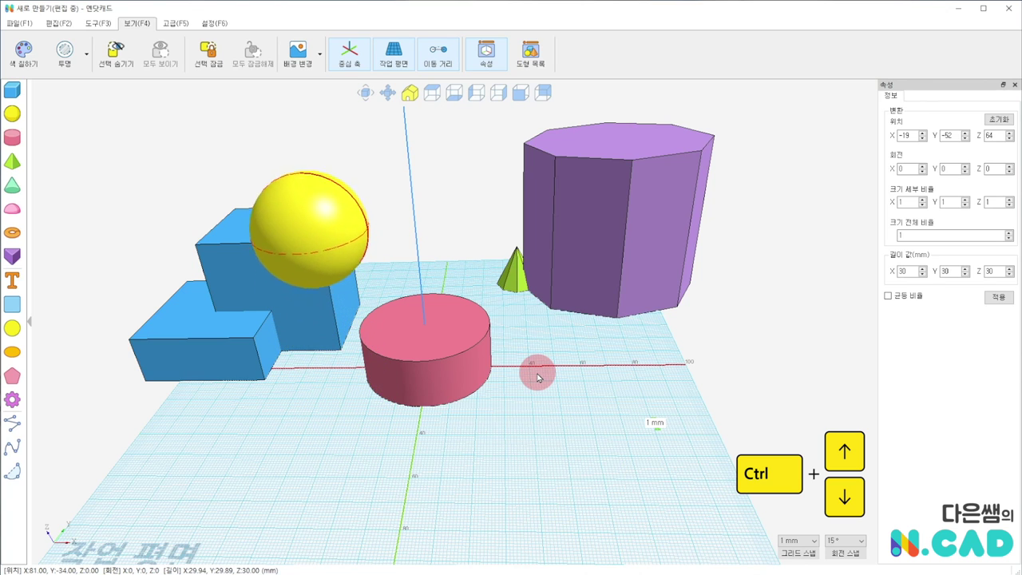
key(ctrl+Up)
key(ctrl+Up)
key(ctrl+Up)
key(ctrl+Up)
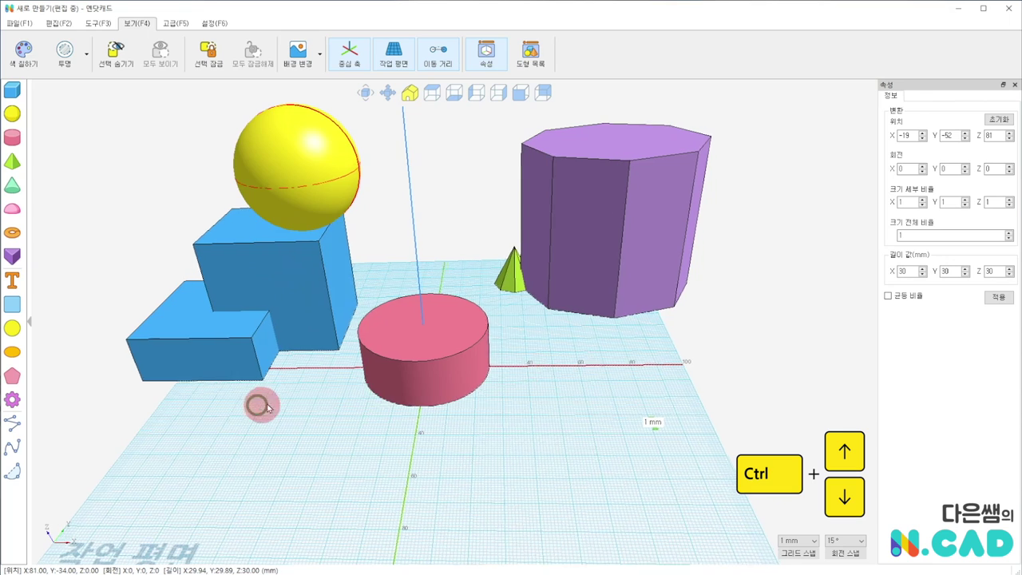
Drag the small green cone out in front of the purple prism.
mouse_move(258, 402)
right_down()
mouse_move(274, 370)
mouse_move(369, 314)
right_up()
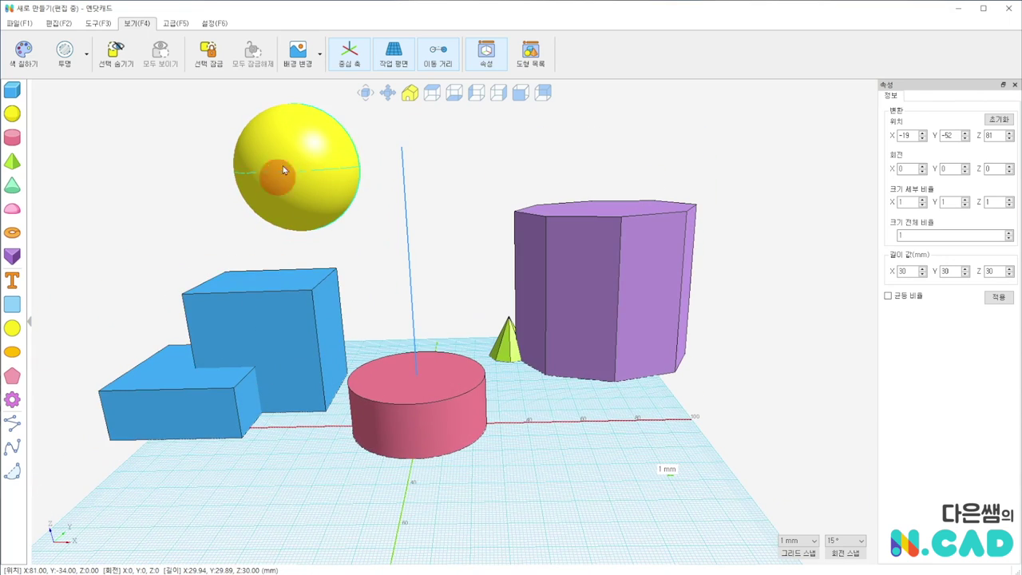
right_drag(417, 346, 592, 318)
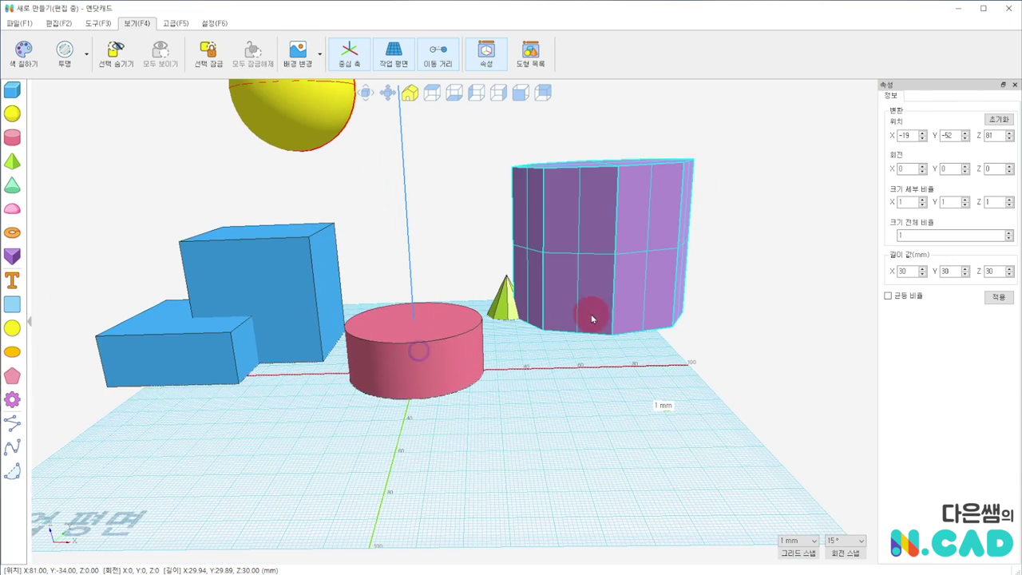
drag(515, 312, 517, 334)
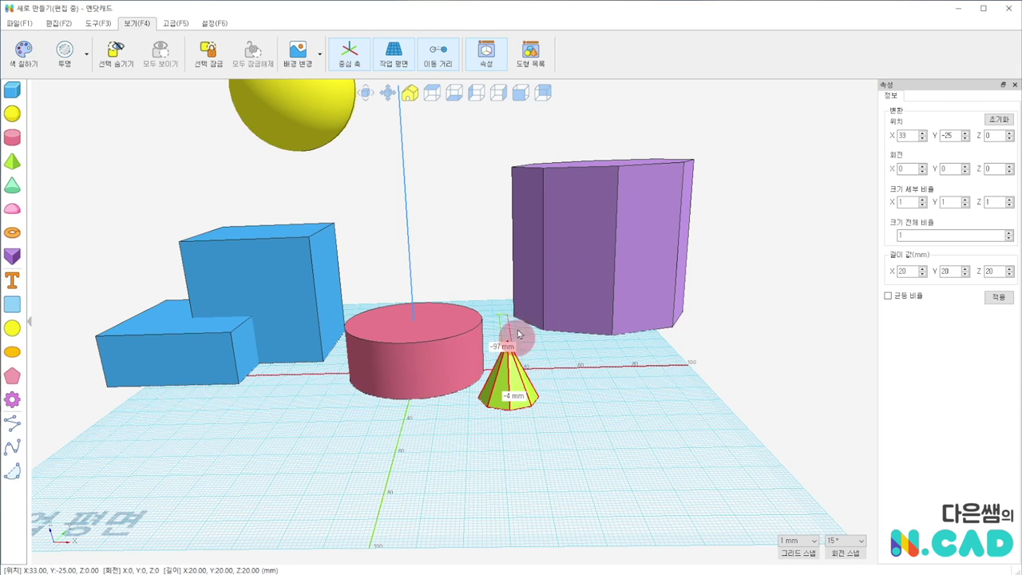
Set the small cone's Z position to 50 so it floats above the work plane.
key(Page_Up)
key(Page_Up)
key(Page_Up)
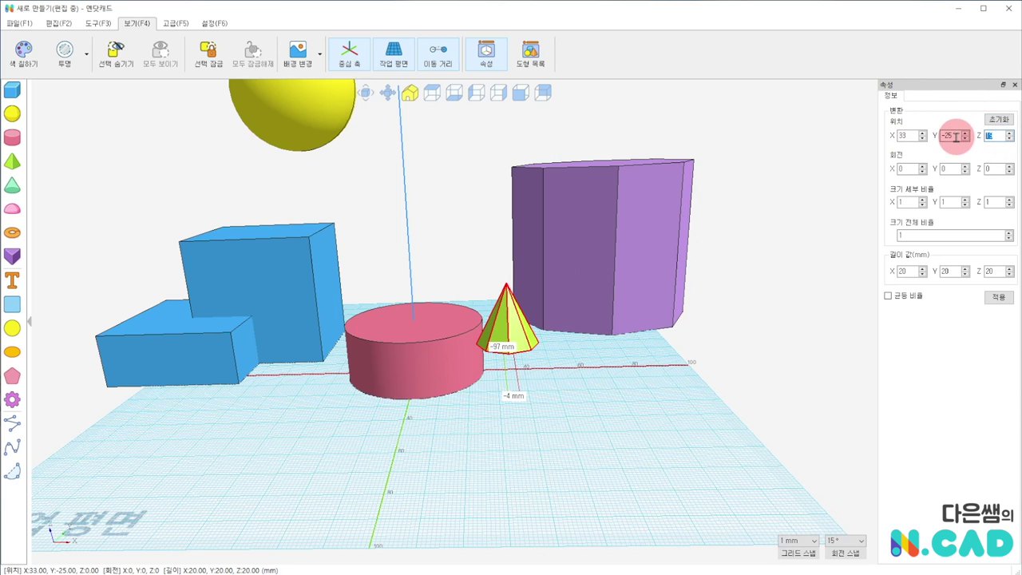
key(Return)
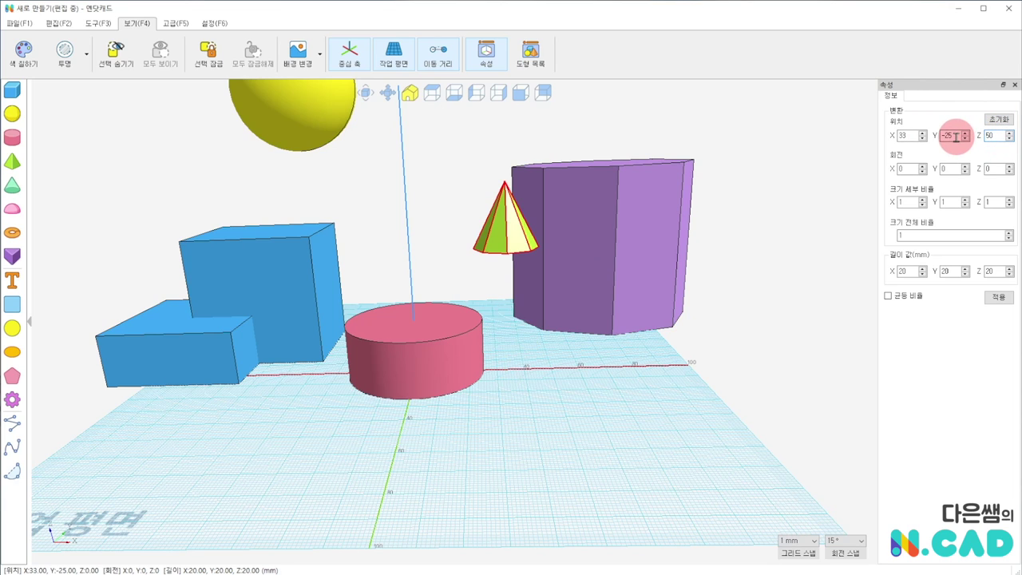
click(572, 389)
right_drag(575, 438, 440, 475)
right_drag(309, 355, 427, 341)
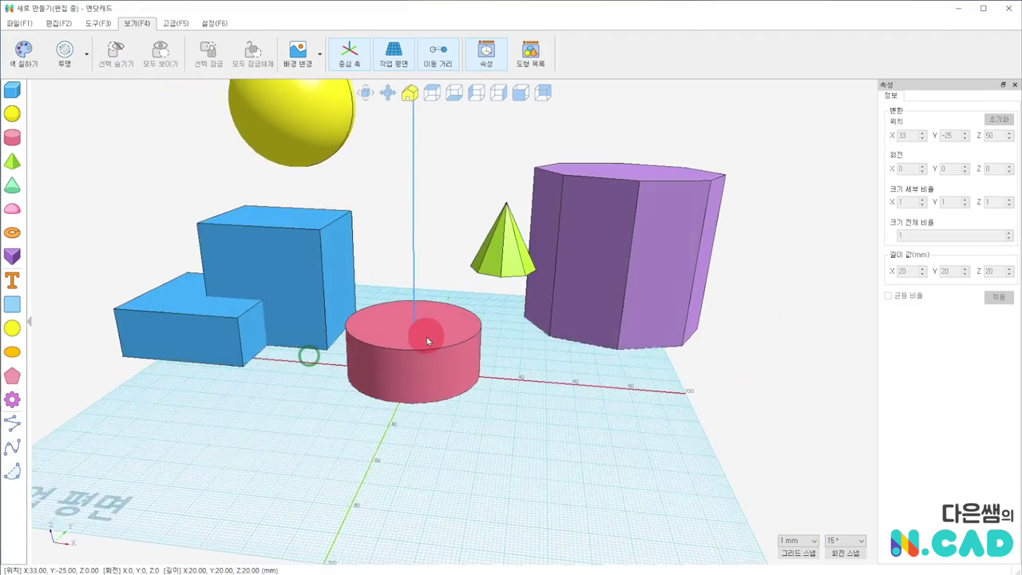
mouse_move(588, 428)
right_down()
mouse_move(516, 372)
mouse_move(469, 378)
mouse_move(545, 376)
right_up()
In the 편집 tab, pull the flat blue box forward away from the tall box.
click(183, 354)
click(53, 24)
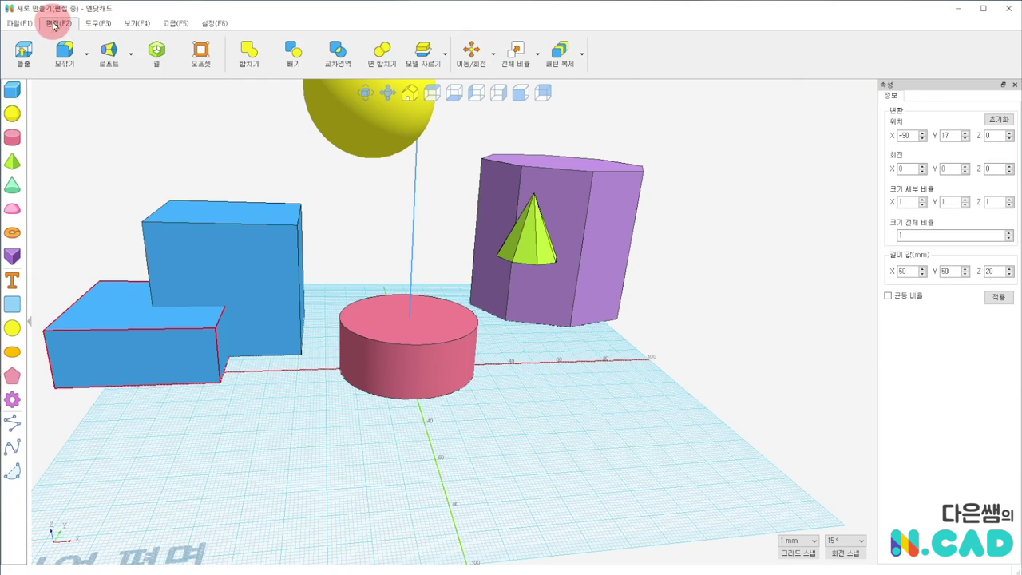
right_drag(472, 376, 406, 365)
scroll(381, 351, up, 3)
scroll(421, 285, down, 5)
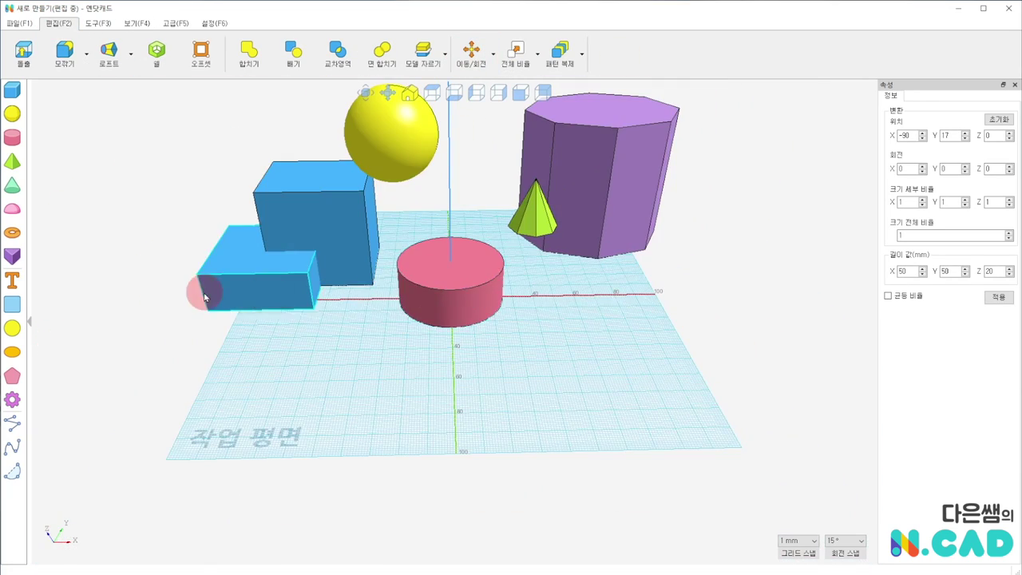
drag(237, 289, 266, 387)
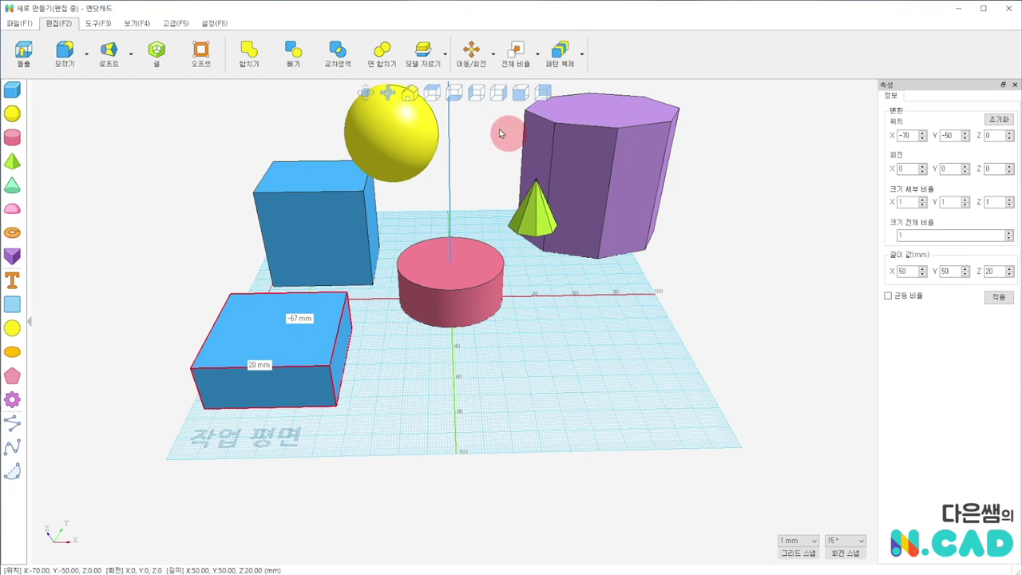
Use the 이동/회전 gizmo to move the flat box to X -30, Y -20, Z -62.
click(472, 52)
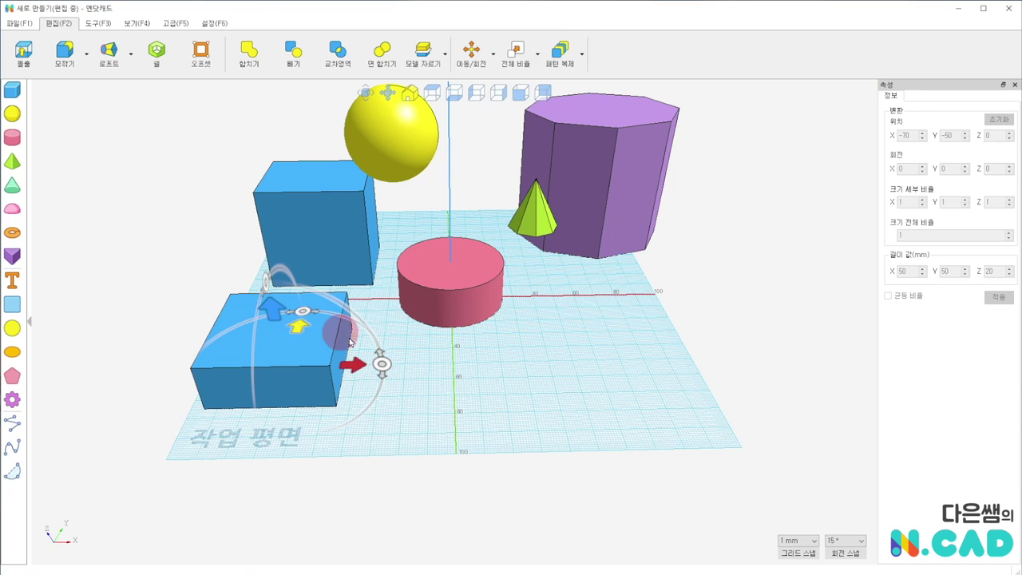
drag(356, 367, 411, 365)
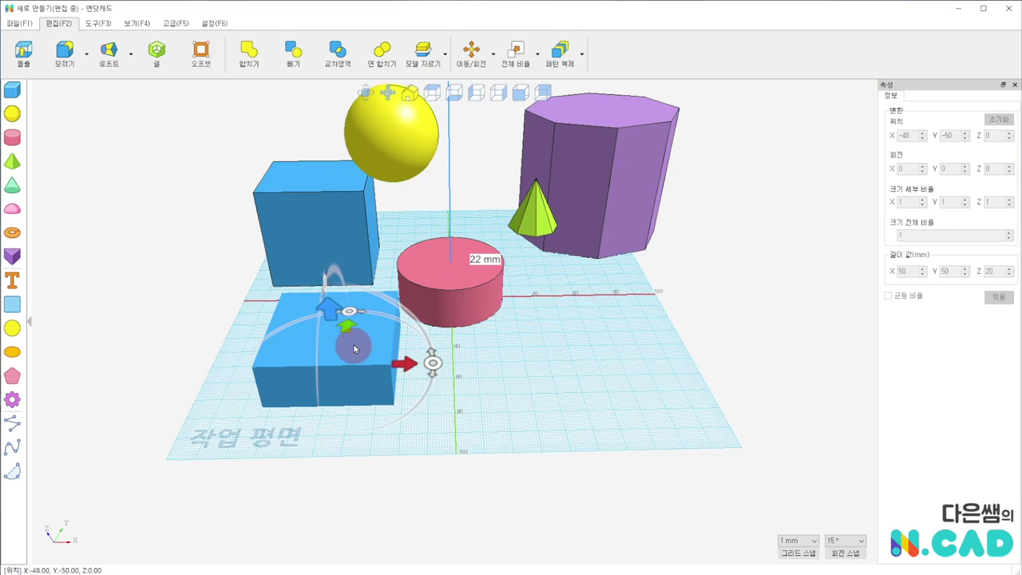
drag(351, 335, 351, 322)
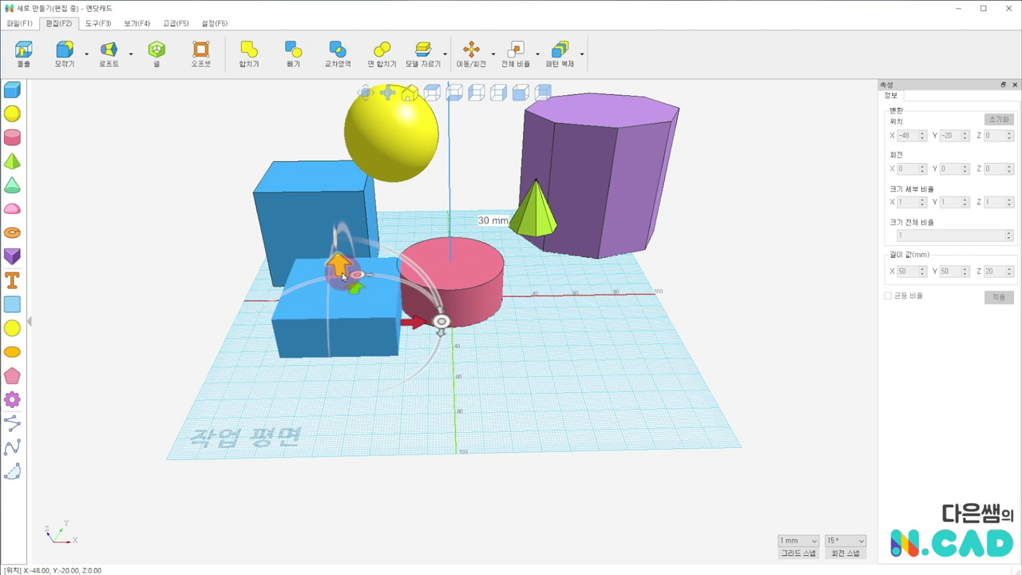
drag(342, 275, 343, 375)
drag(429, 417, 479, 417)
right_drag(643, 392, 478, 427)
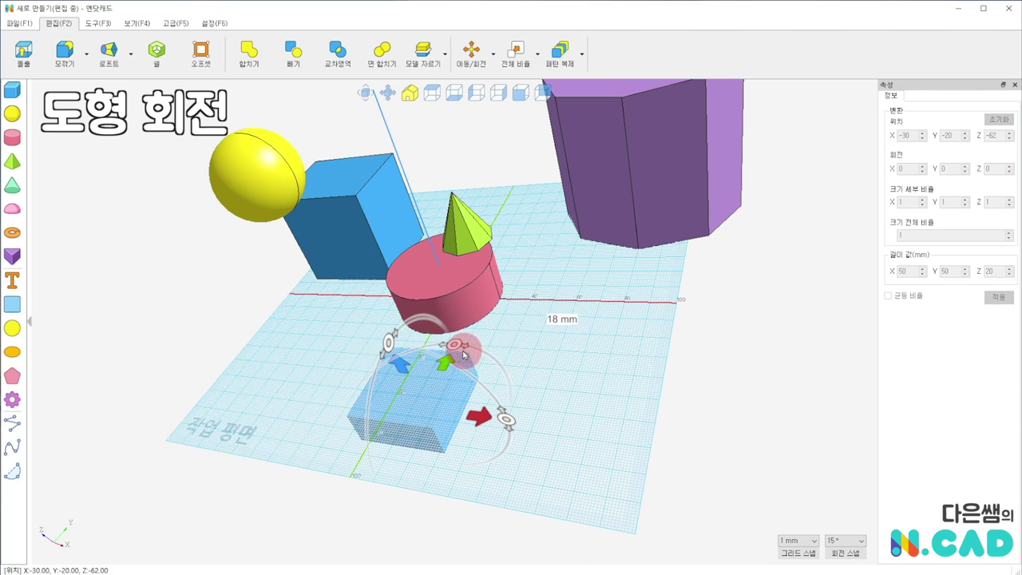
Rotate the flat blue box 45° and lift it back above the plane to Z 27.
mouse_move(452, 345)
mouse_down()
mouse_move(366, 354)
mouse_move(515, 355)
mouse_up()
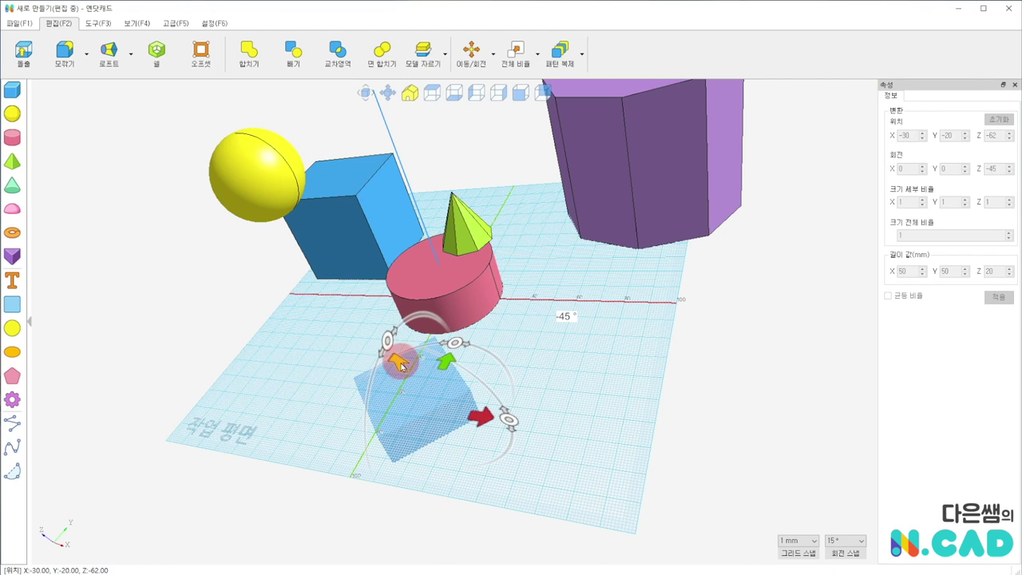
drag(399, 363, 244, 358)
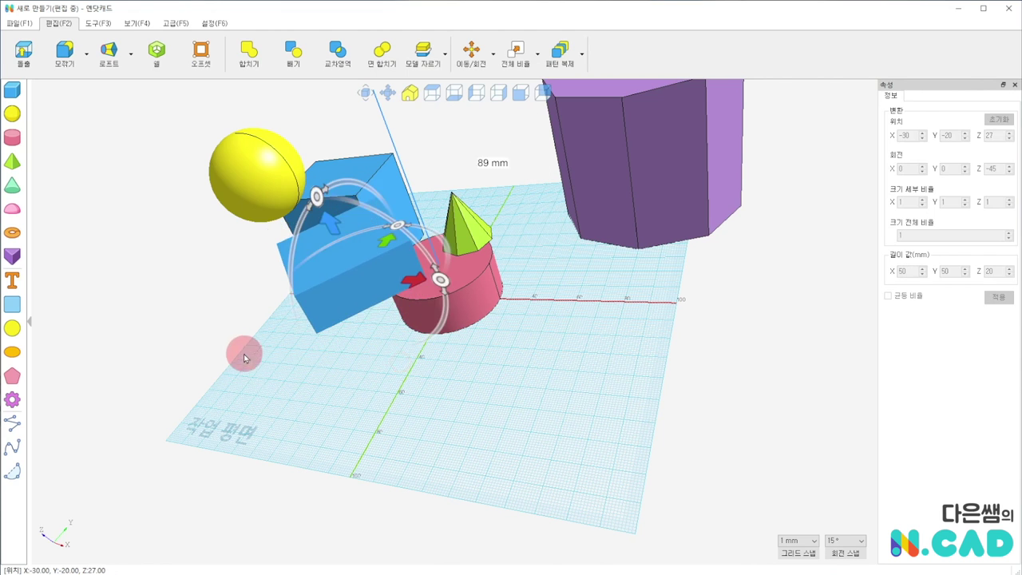
drag(451, 270, 397, 380)
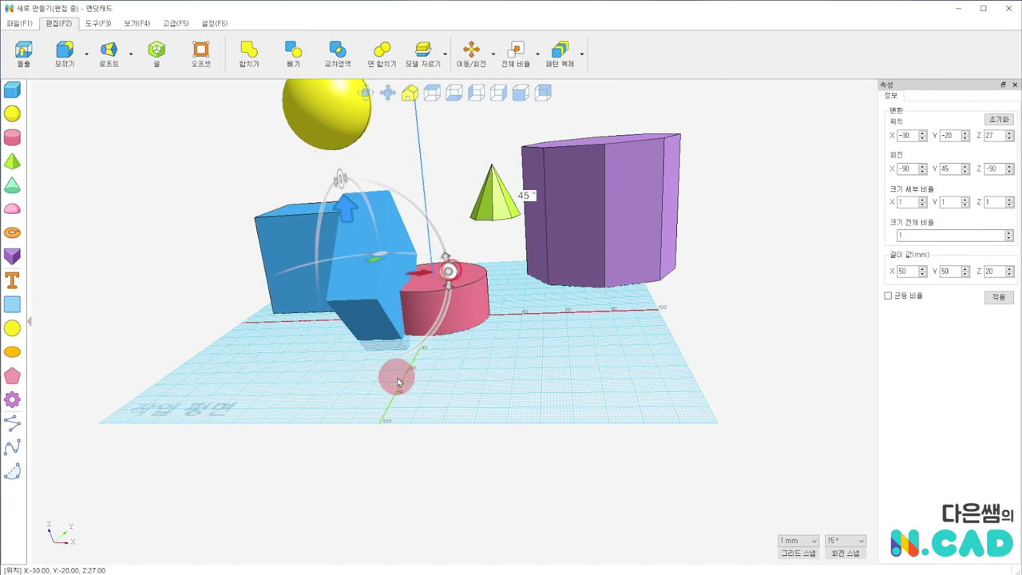
click(588, 325)
middle_drag(580, 347, 353, 439)
Turn the purple prism 90° onto its side with the rotation ring.
click(363, 357)
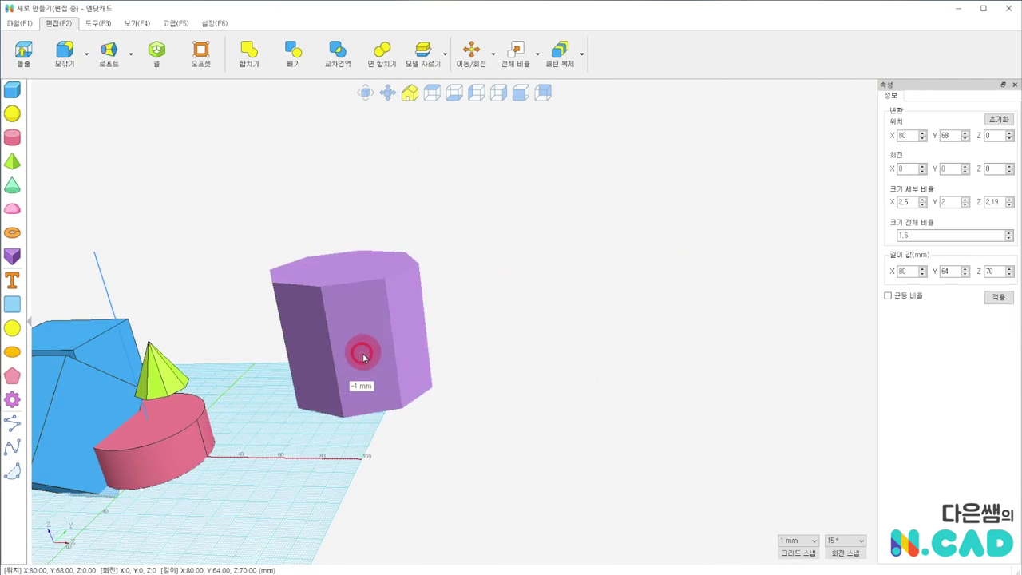
drag(363, 357, 326, 418)
click(472, 57)
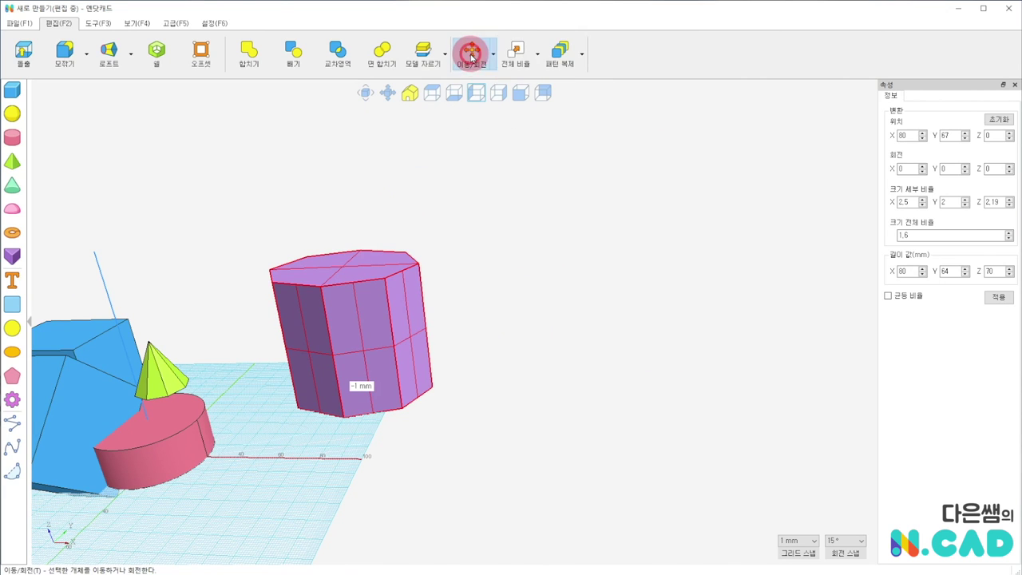
mouse_move(454, 386)
mouse_down()
mouse_move(362, 481)
mouse_move(420, 310)
mouse_move(549, 331)
mouse_move(477, 258)
mouse_move(579, 178)
mouse_move(574, 245)
mouse_up()
Rotate the purple prism back upright, with rotation X 0, Y 0, Z 0.
click(575, 245)
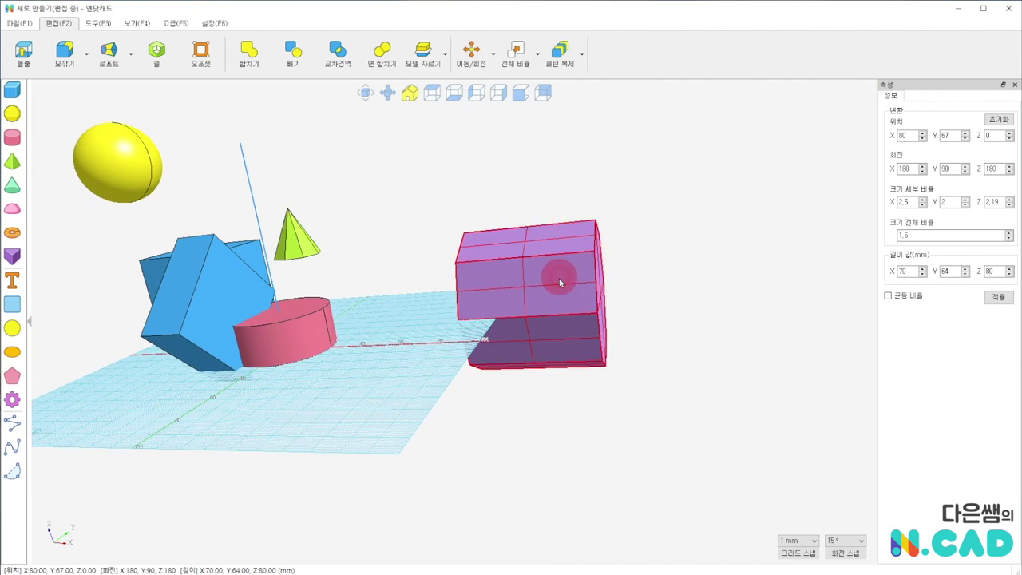
click(473, 56)
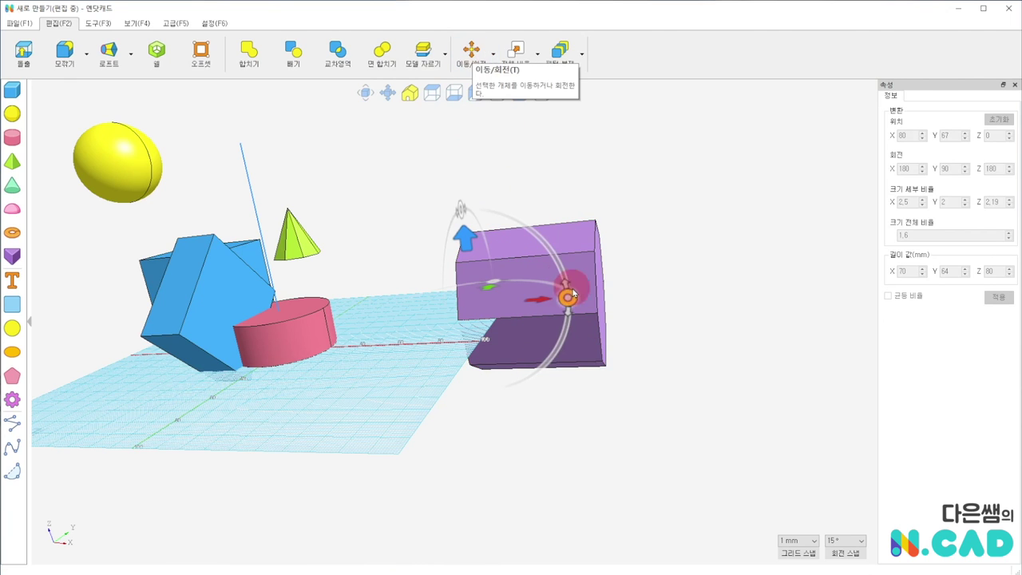
click(559, 288)
mouse_move(552, 283)
mouse_down()
mouse_move(479, 229)
mouse_move(649, 199)
mouse_up()
right_drag(649, 199, 627, 301)
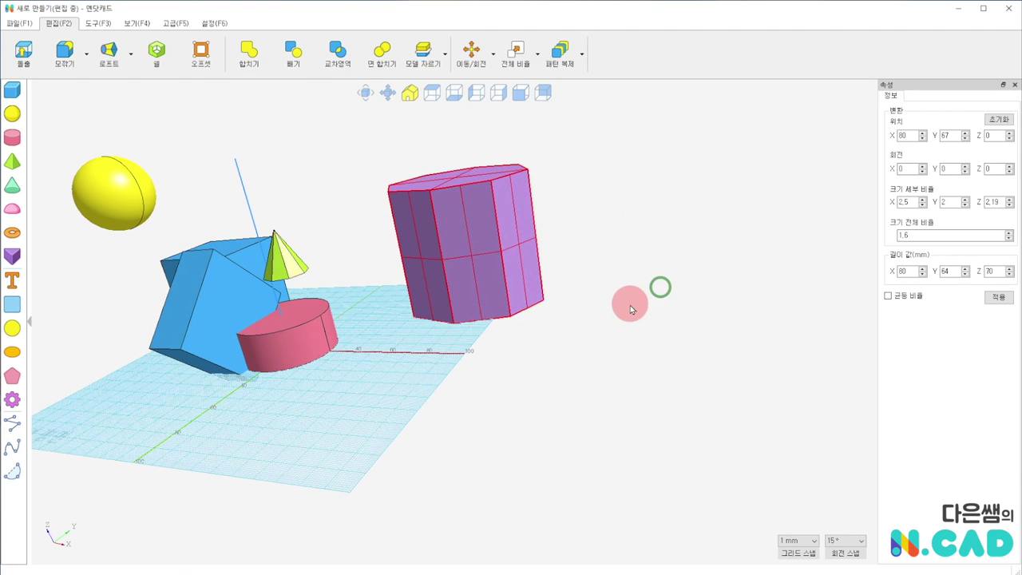
click(470, 248)
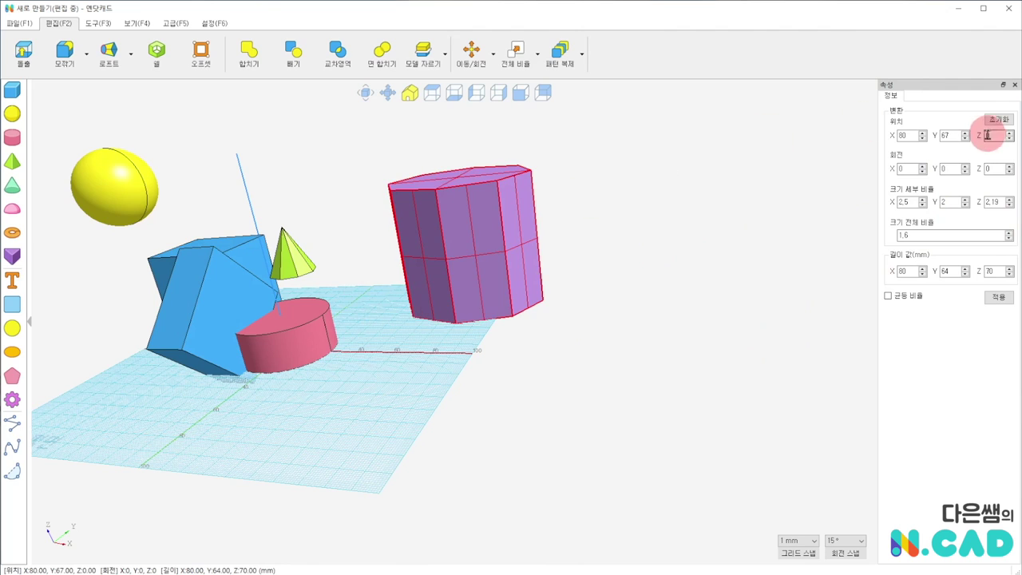
Lay the purple prism on its side by setting its 회전 Y value to -90°.
click(996, 169)
text(90)
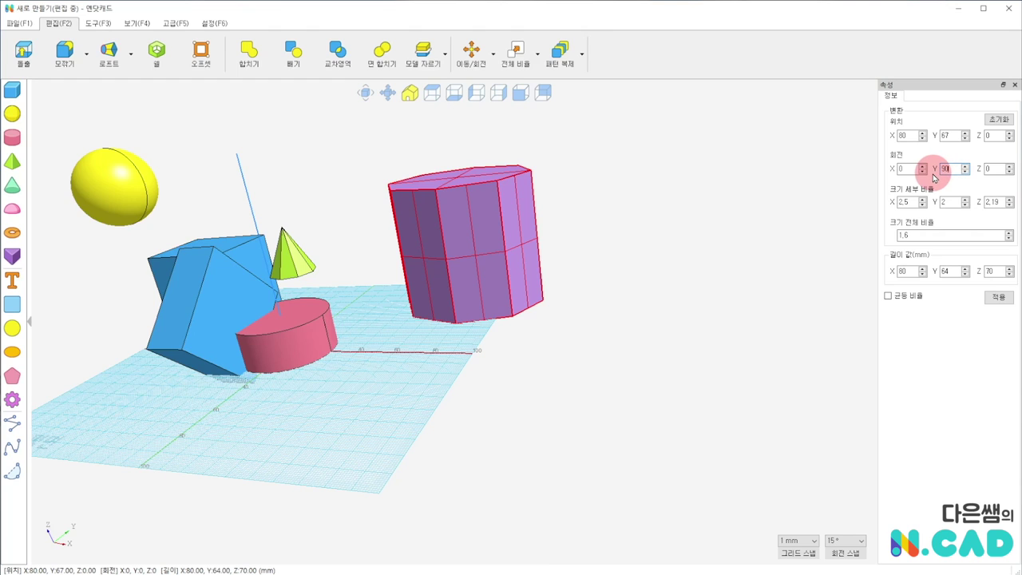
key(Return)
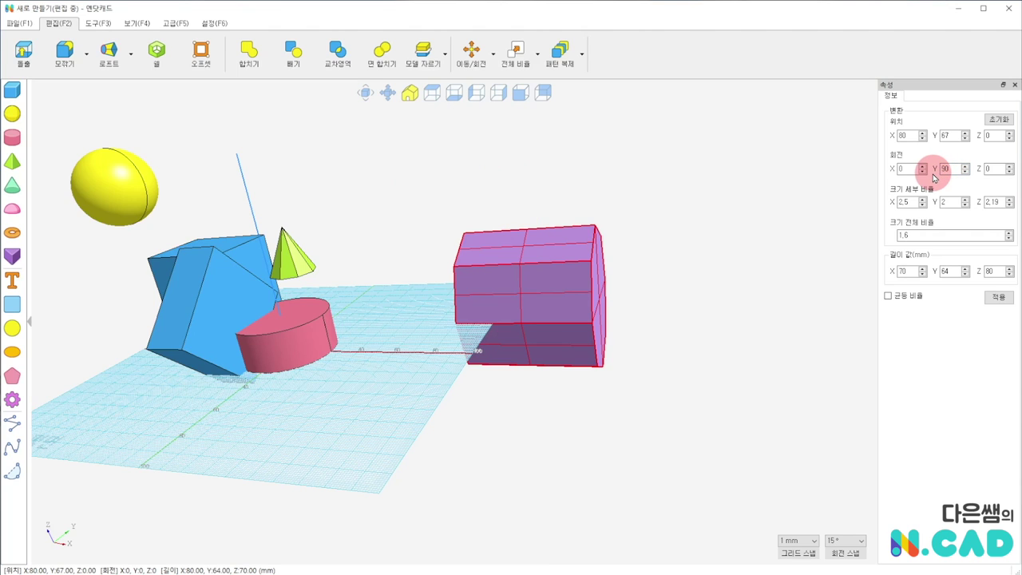
click(905, 179)
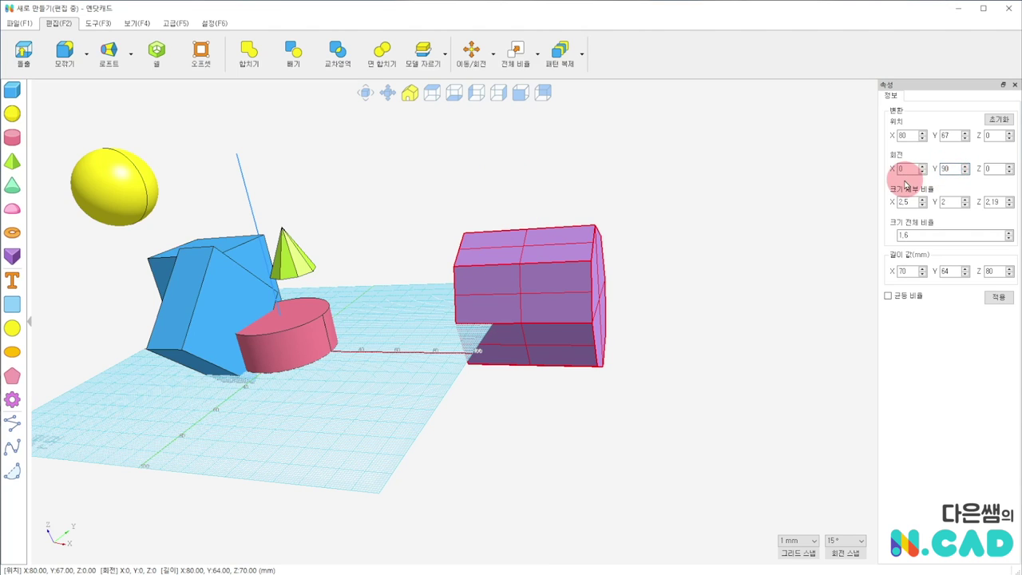
click(931, 152)
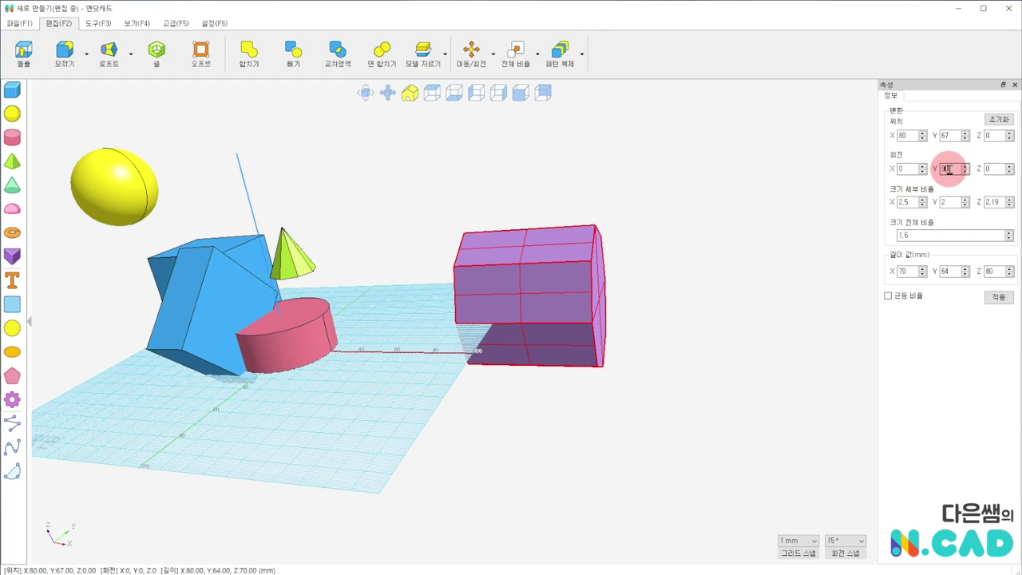
text(-90)
key(Return)
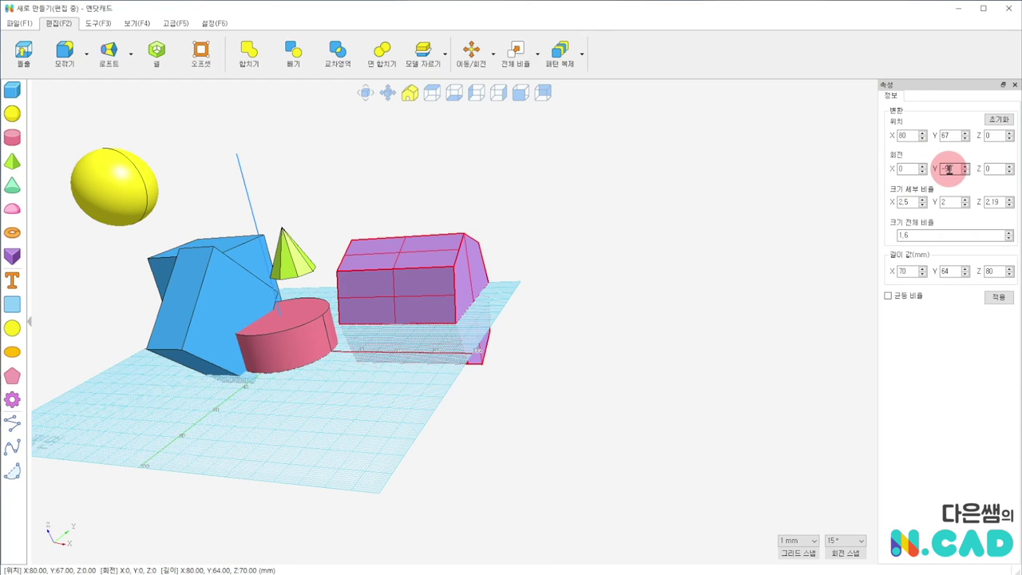
Tip the pink cylinder -90° onto its edge like a wheel (rotation X 180, Y -90, Z 180).
click(570, 381)
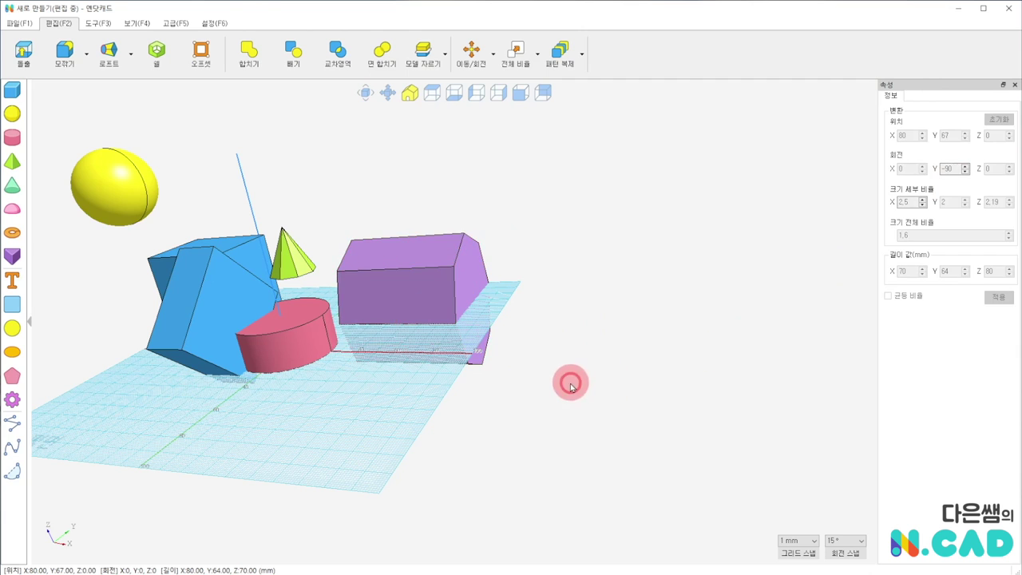
right_drag(512, 382, 557, 383)
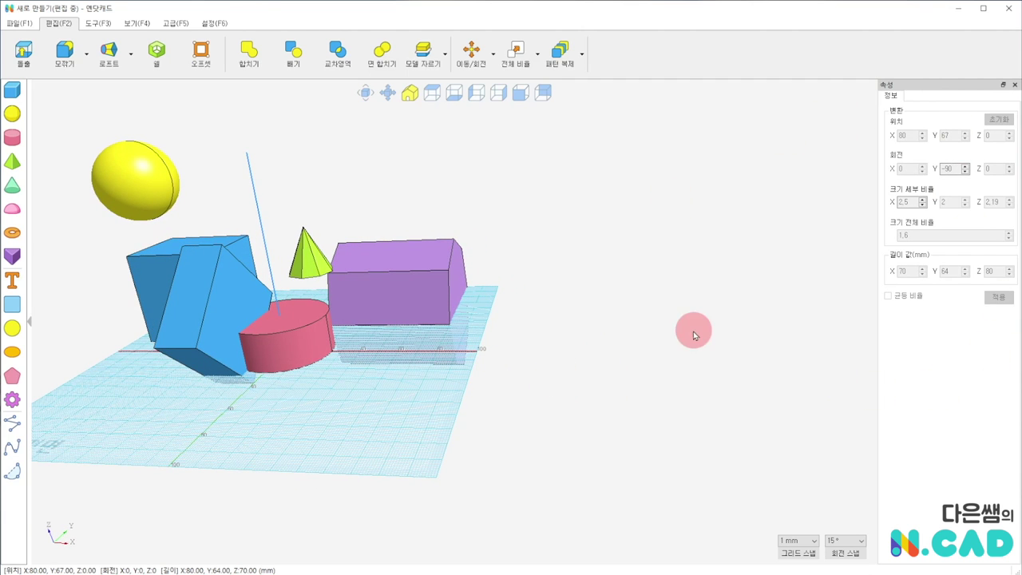
mouse_move(713, 363)
right_down()
mouse_move(648, 392)
mouse_move(205, 354)
right_up()
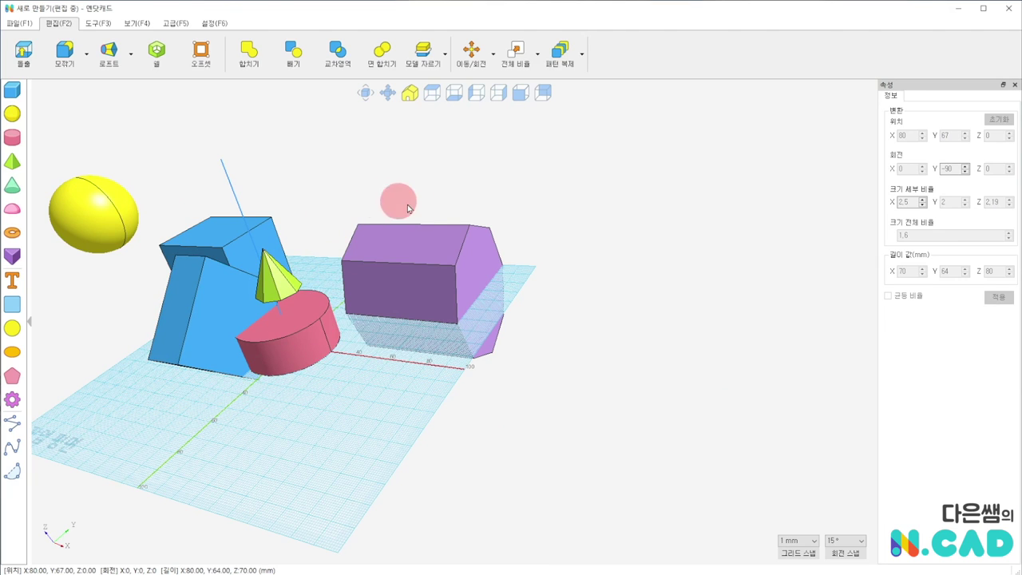
click(451, 238)
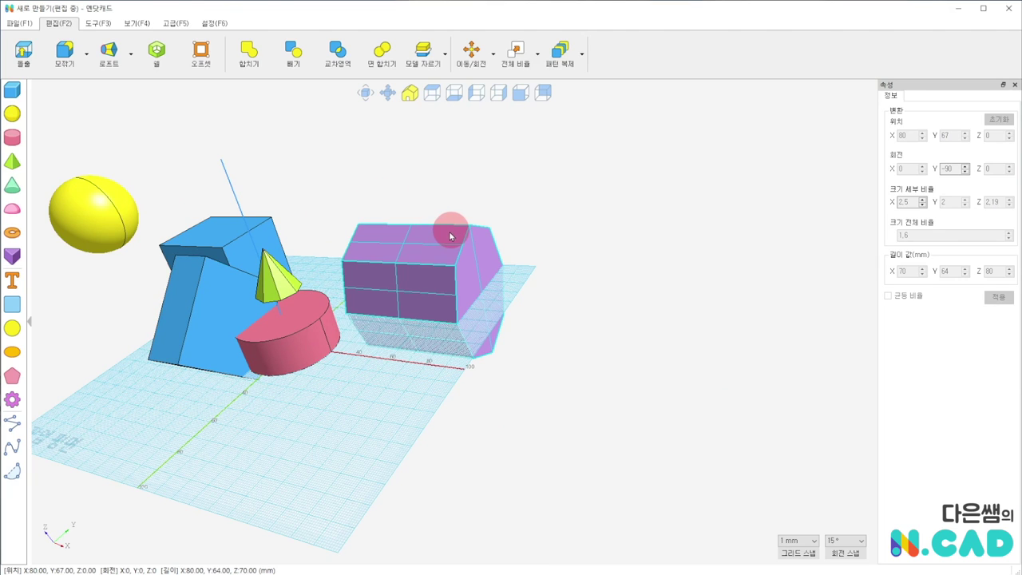
mouse_move(479, 381)
right_down()
mouse_move(474, 356)
mouse_move(379, 410)
right_up()
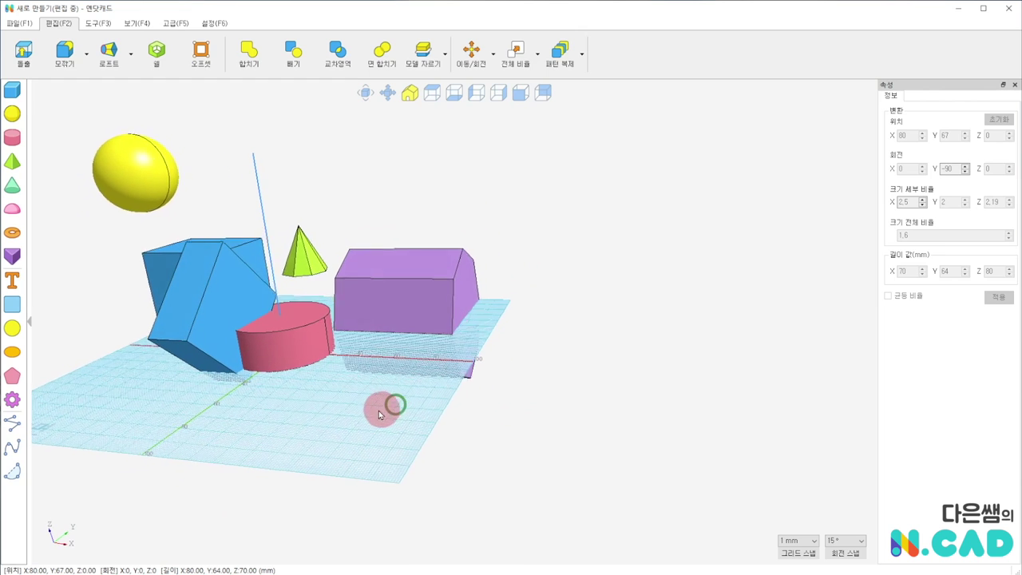
click(353, 350)
mouse_move(355, 351)
right_down()
mouse_move(506, 397)
mouse_move(494, 421)
mouse_move(444, 427)
right_up()
drag(439, 338, 459, 356)
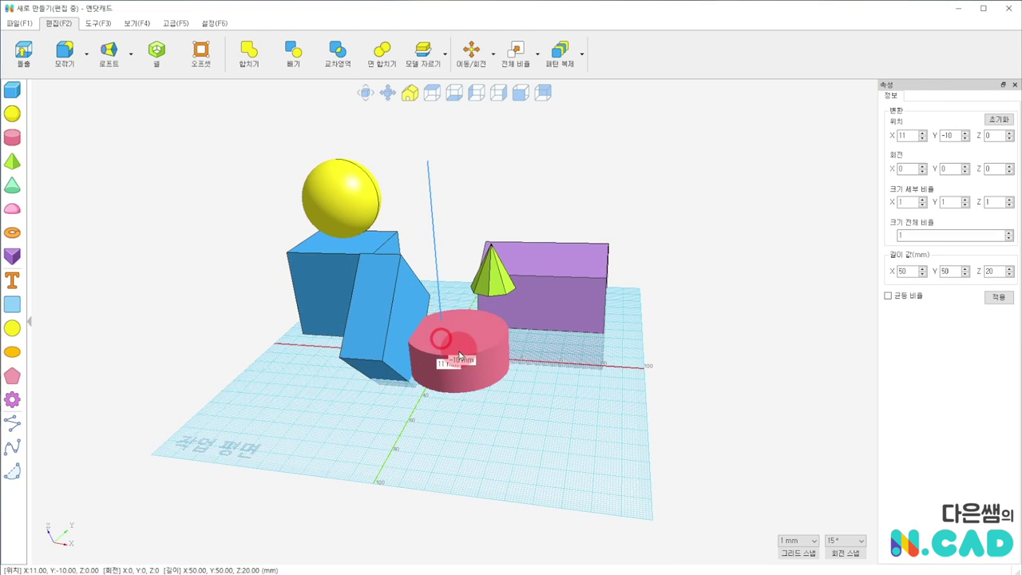
click(471, 49)
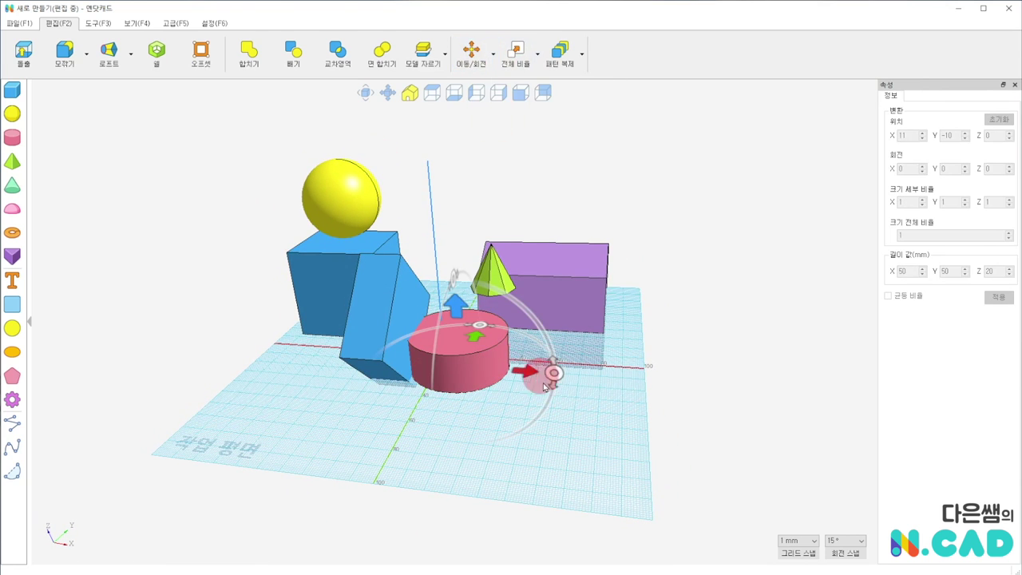
drag(552, 373, 571, 445)
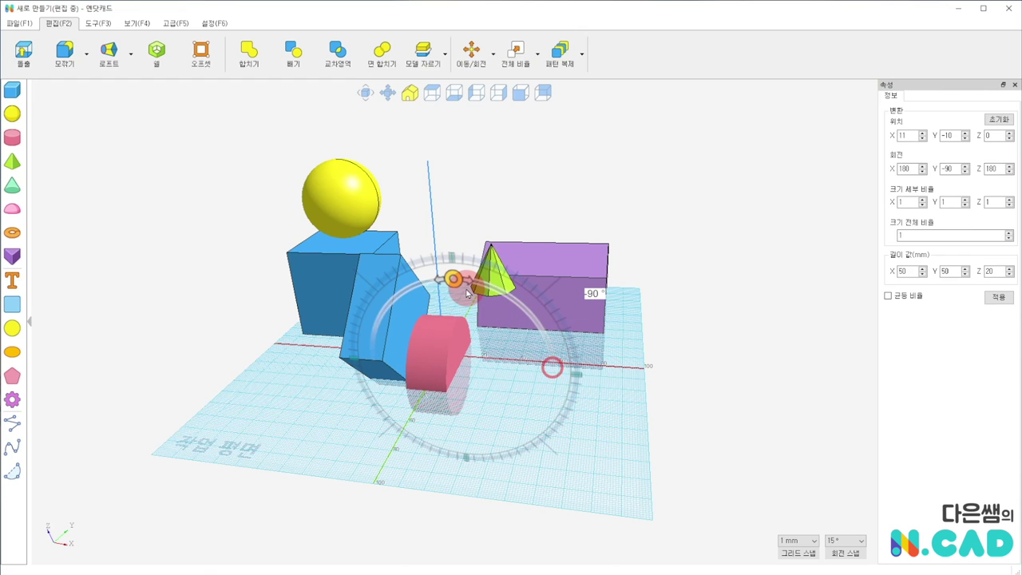
mouse_move(570, 446)
right_down()
mouse_move(467, 456)
mouse_move(582, 424)
mouse_move(584, 447)
right_up()
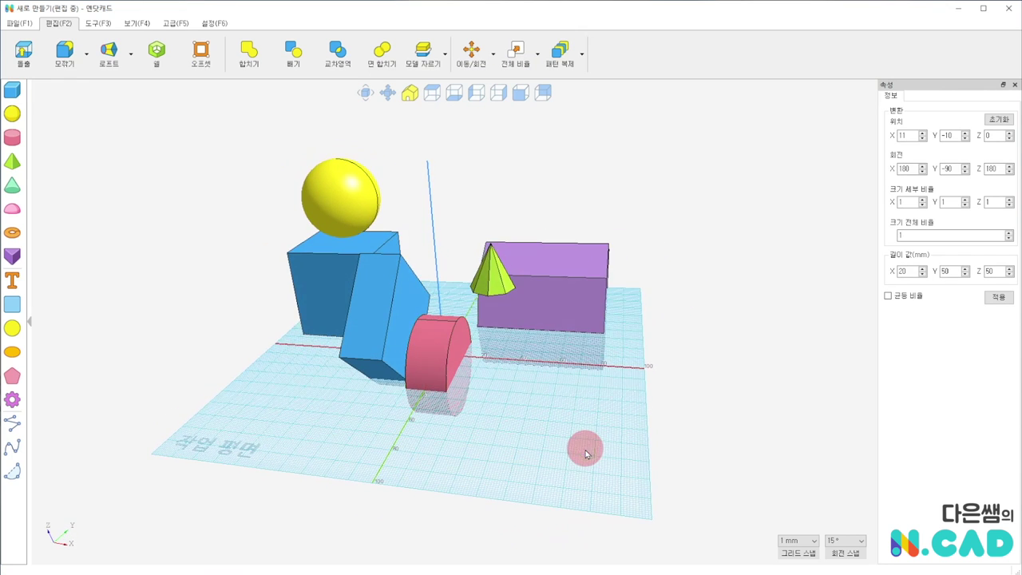
Change the purple prism's 회전 Y value from -90 to 0 so it stands upright.
right_drag(606, 277, 401, 376)
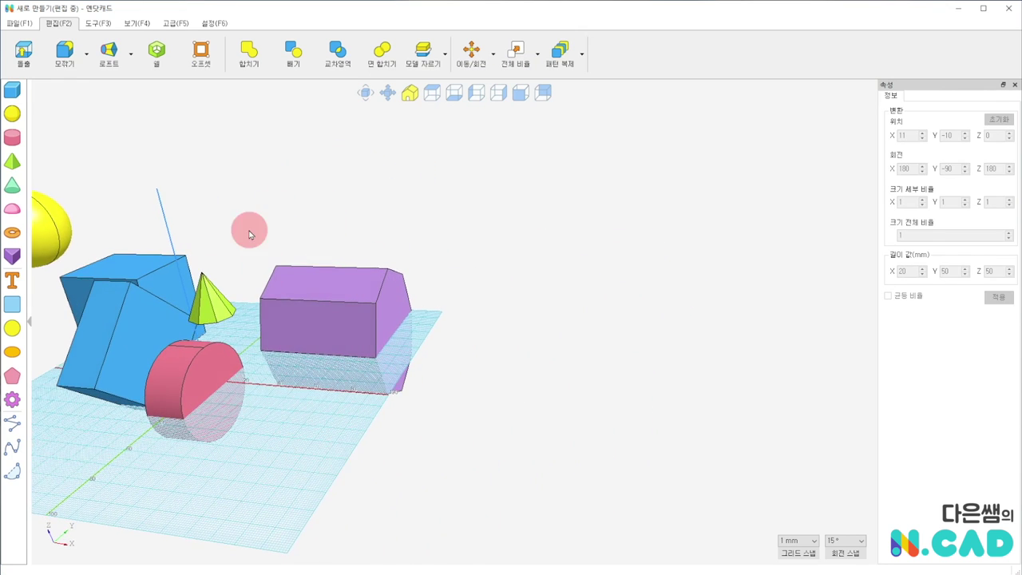
scroll(337, 230, up, 1)
scroll(337, 231, up, 1)
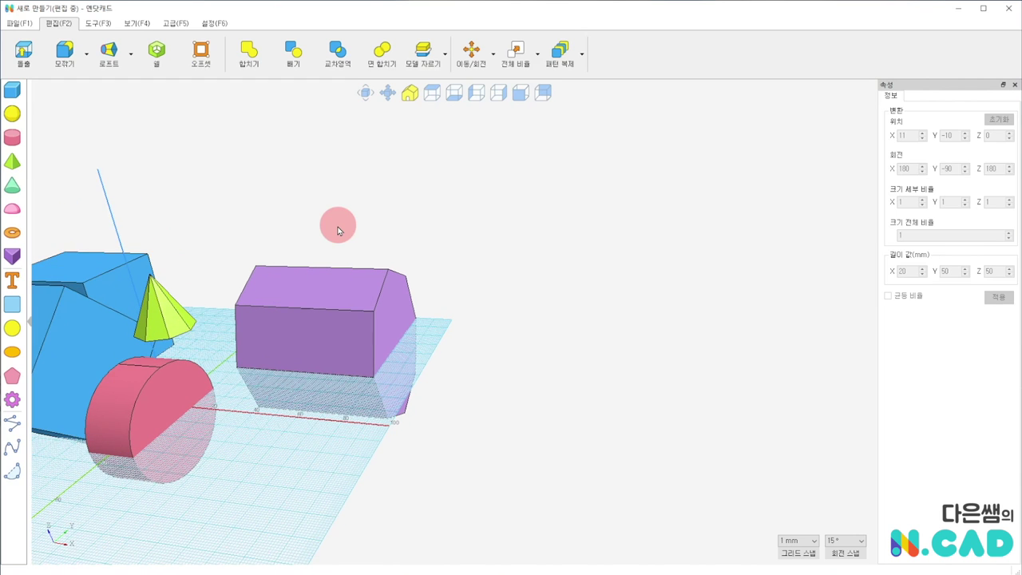
scroll(336, 231, up, 1)
scroll(337, 230, down, 3)
scroll(540, 248, up, 1)
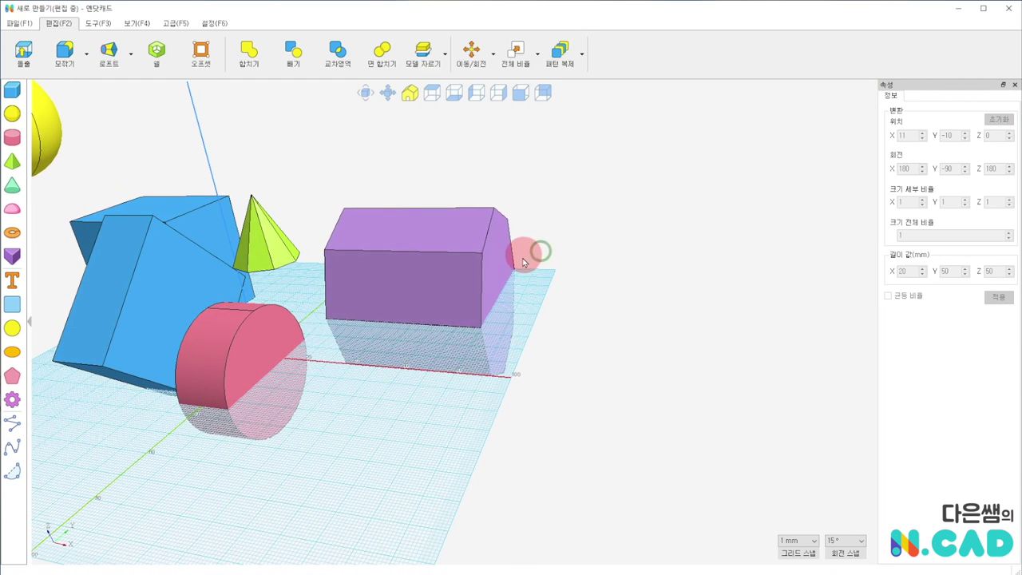
click(374, 297)
click(412, 269)
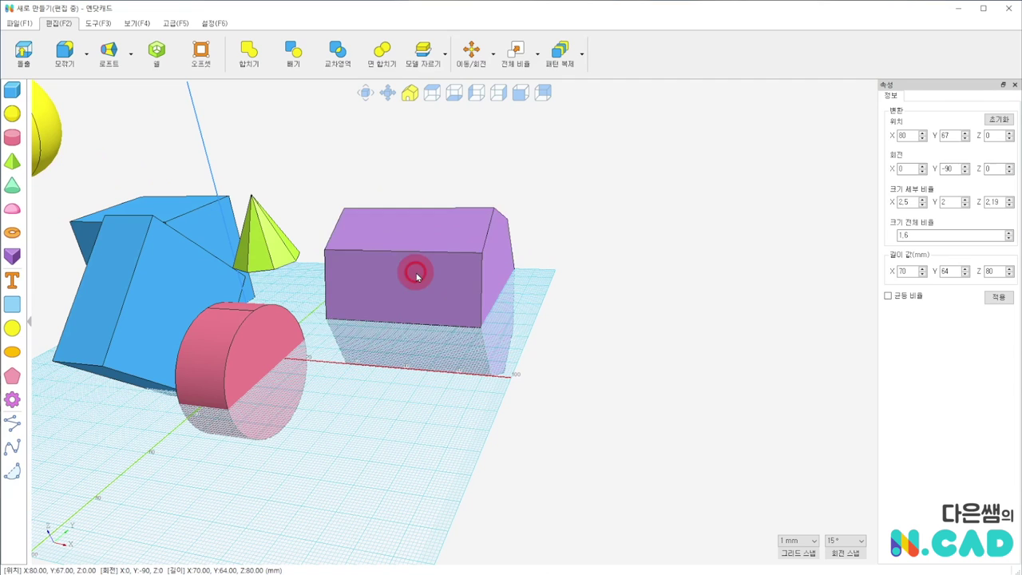
click(956, 169)
double_click(954, 168)
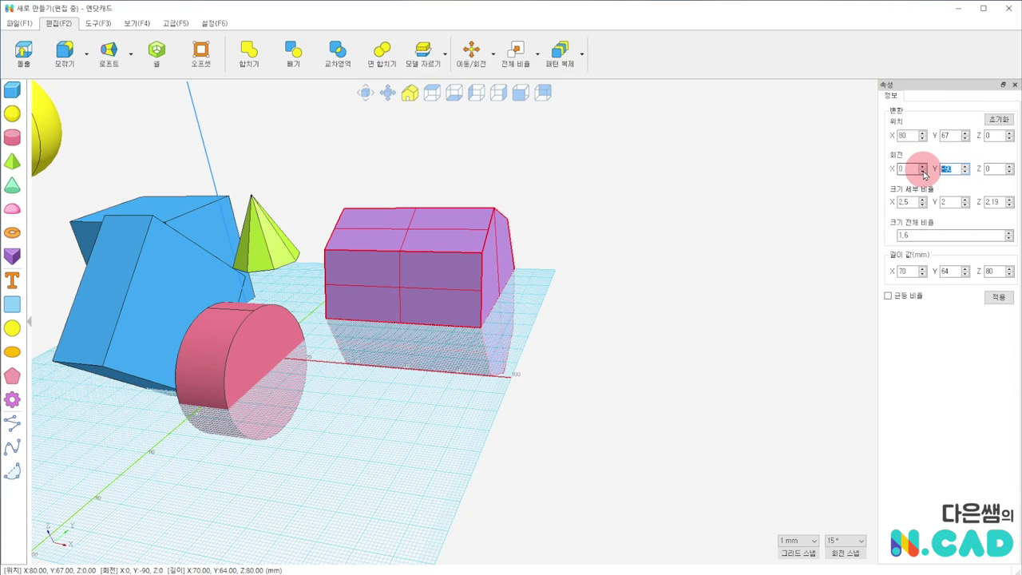
text(0)
key(Return)
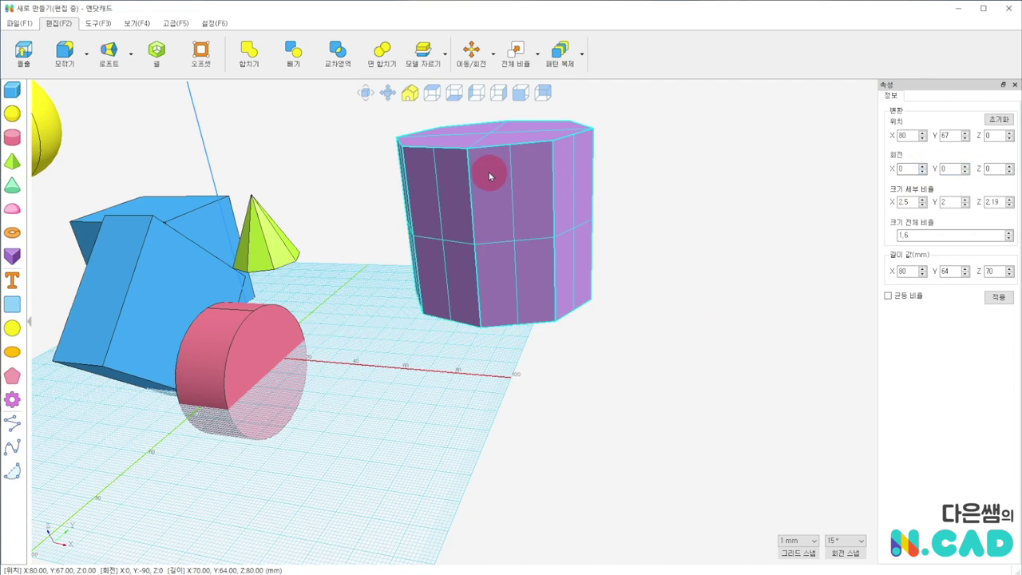
Spin the prism -60° about Z, tilt it -15° and back about Y, then tip it about X.
click(684, 372)
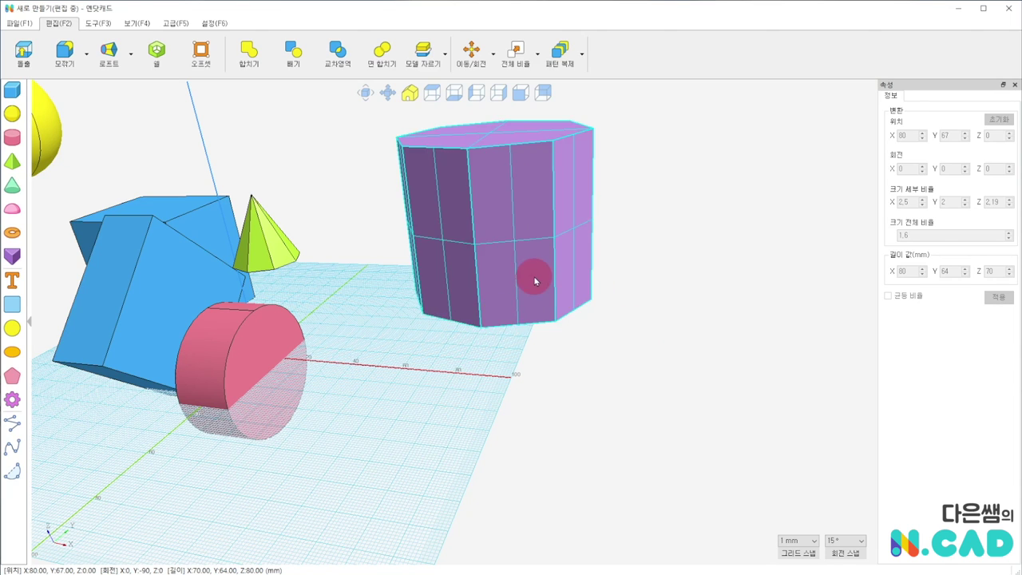
click(562, 234)
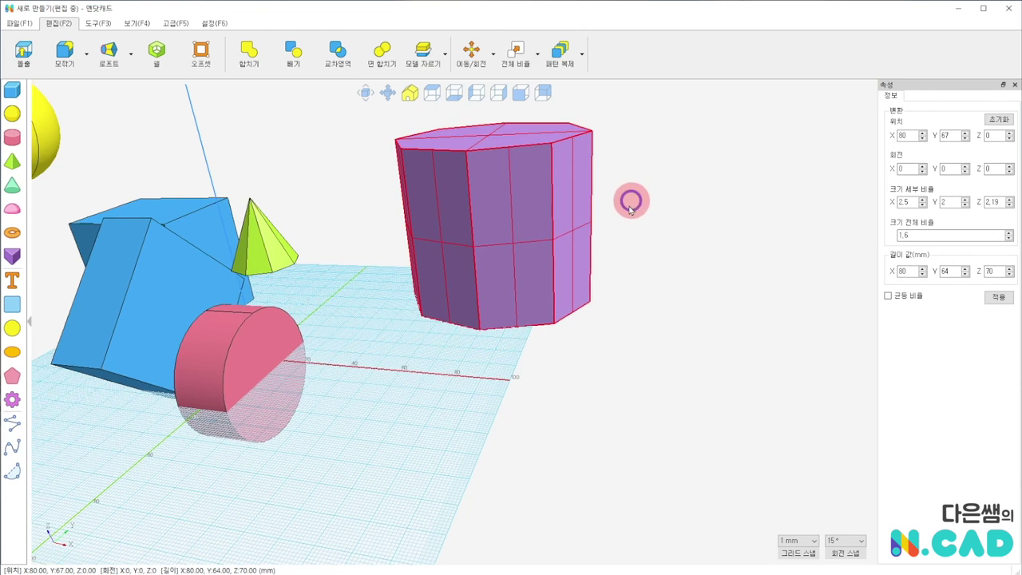
right_drag(630, 200, 547, 304)
click(472, 53)
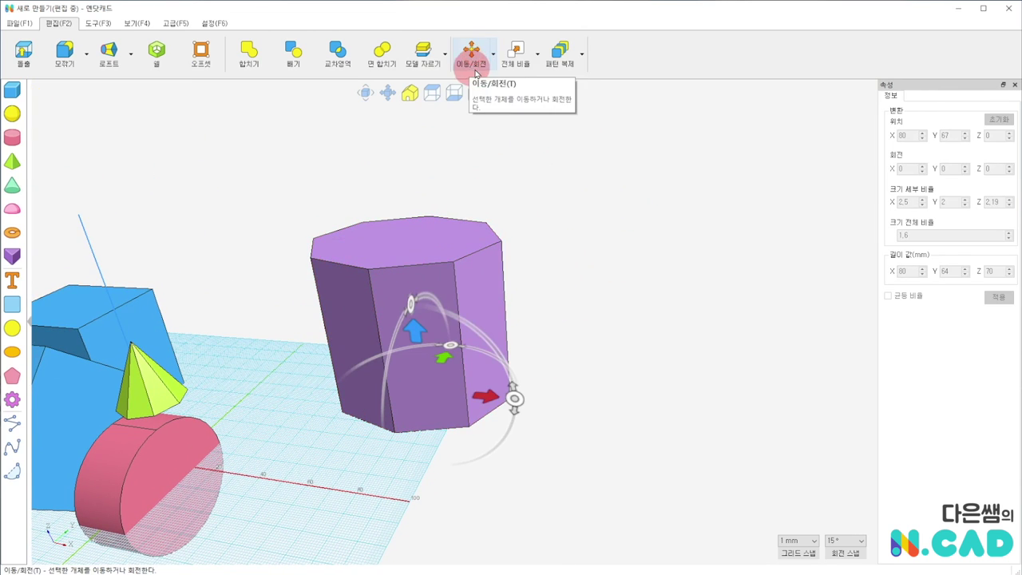
click(451, 345)
mouse_move(451, 345)
mouse_down()
mouse_move(507, 370)
mouse_move(451, 343)
mouse_up()
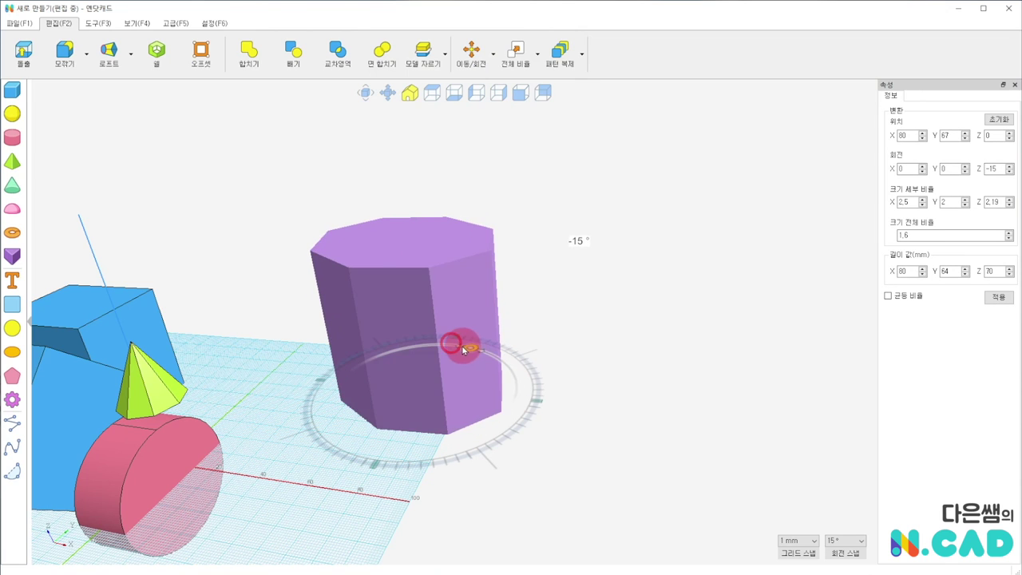
drag(515, 398, 531, 429)
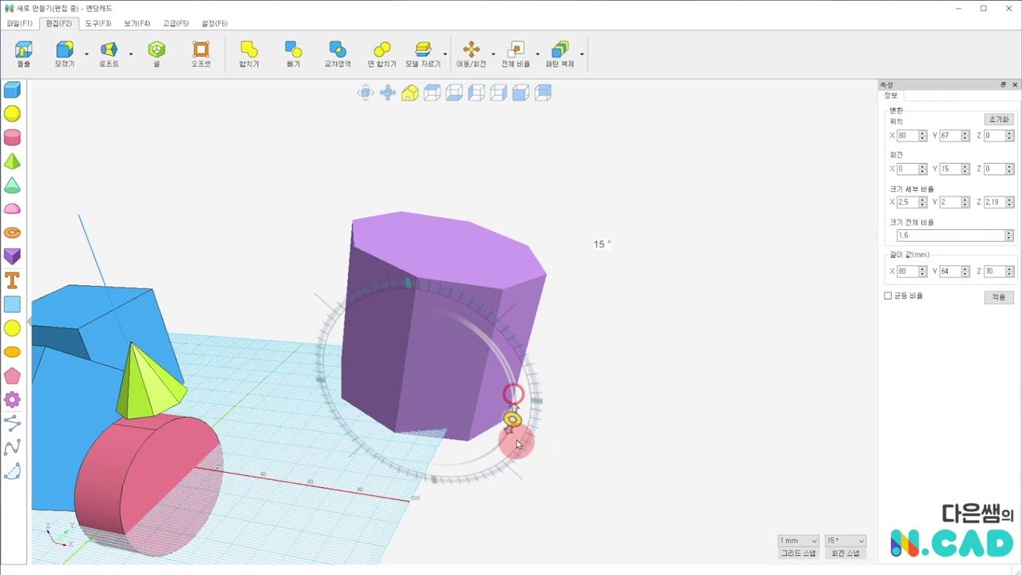
drag(530, 429, 515, 396)
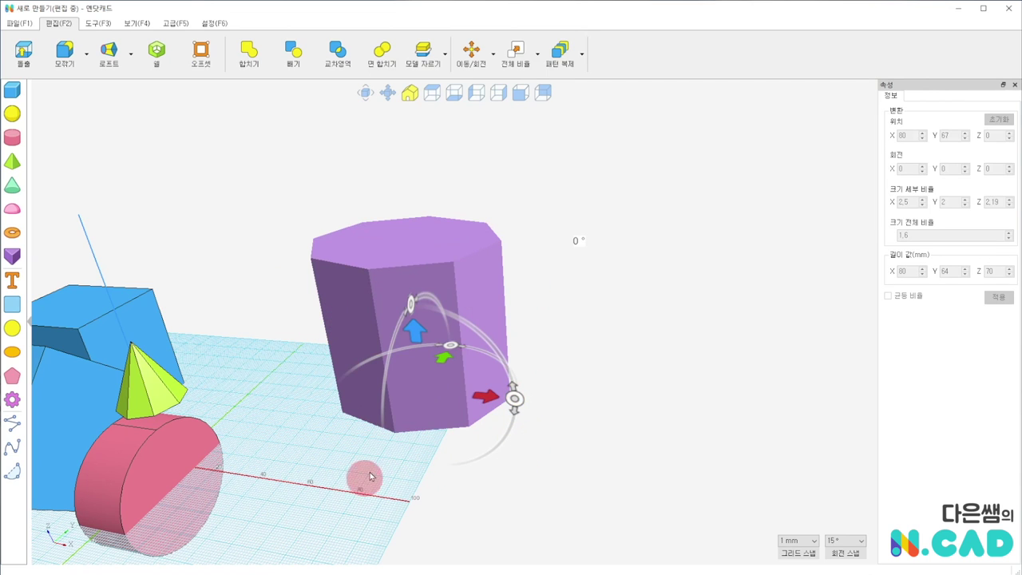
mouse_move(412, 307)
mouse_down()
mouse_move(490, 301)
mouse_move(296, 439)
mouse_move(349, 358)
mouse_move(415, 289)
mouse_up()
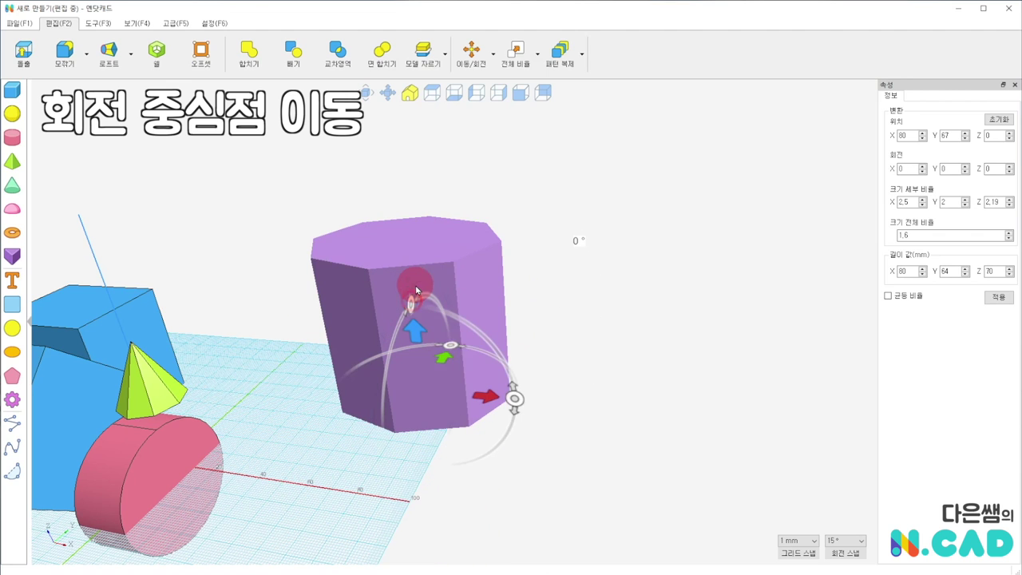
Move the prism's rotation pivot (중심점 이동) about 90 mm to the right and apply it.
click(595, 377)
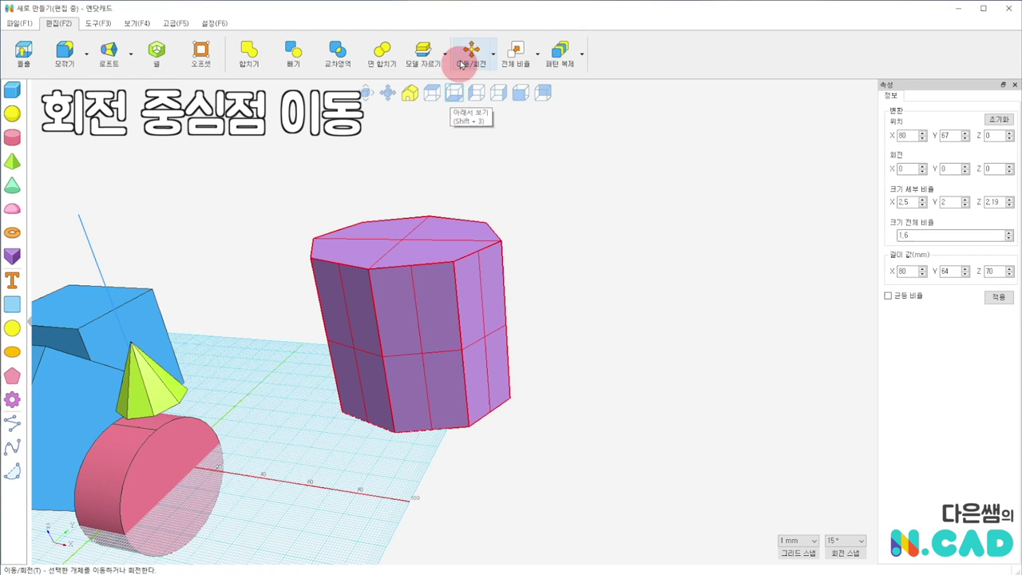
click(493, 52)
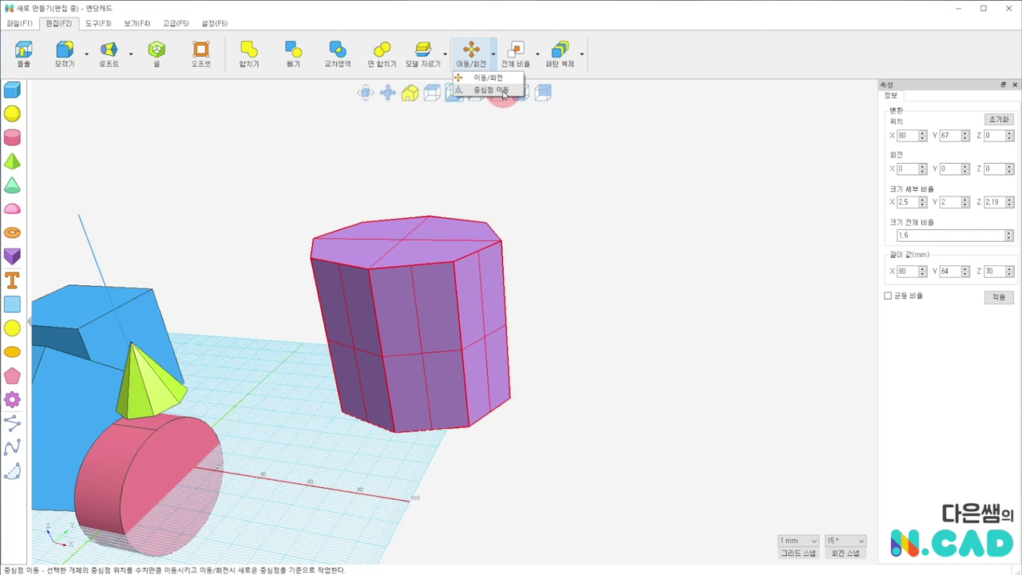
click(503, 90)
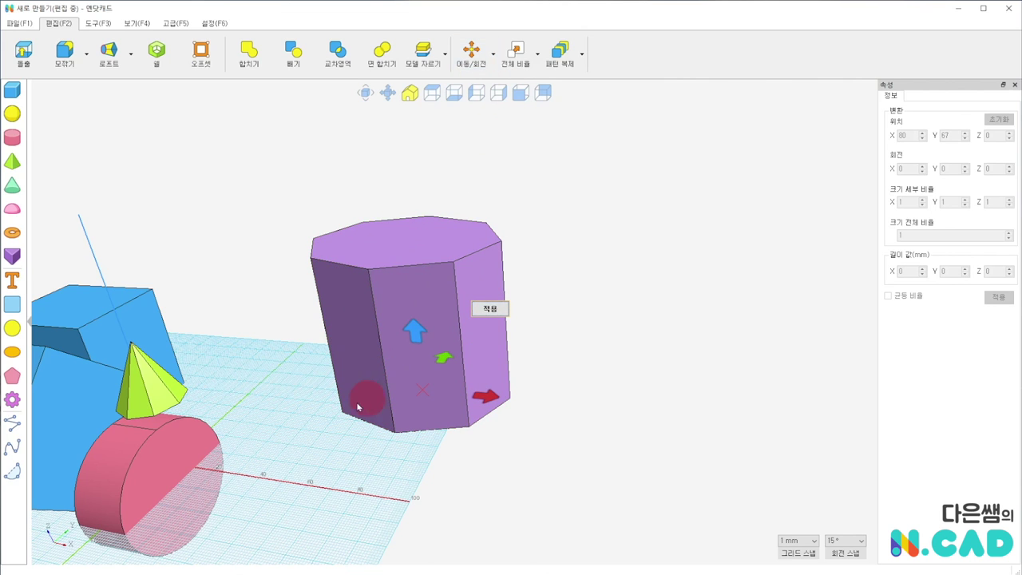
right_drag(280, 414, 280, 375)
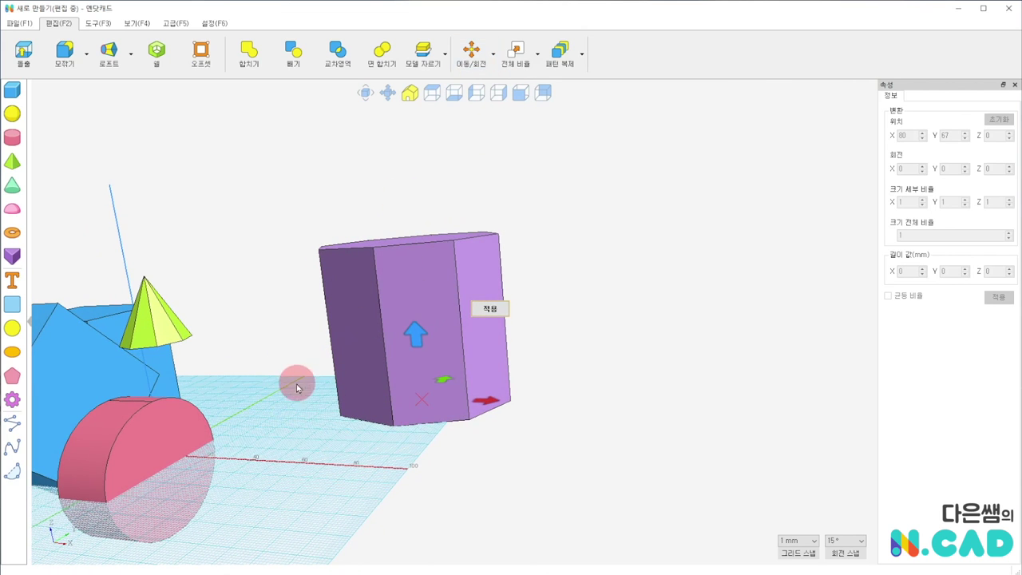
right_drag(415, 397, 446, 440)
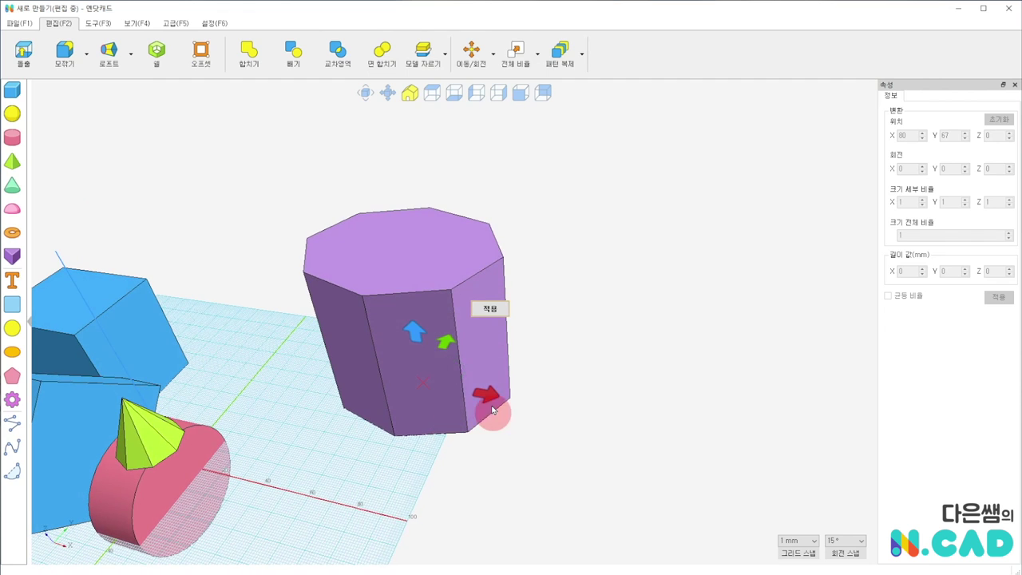
right_drag(511, 413, 509, 421)
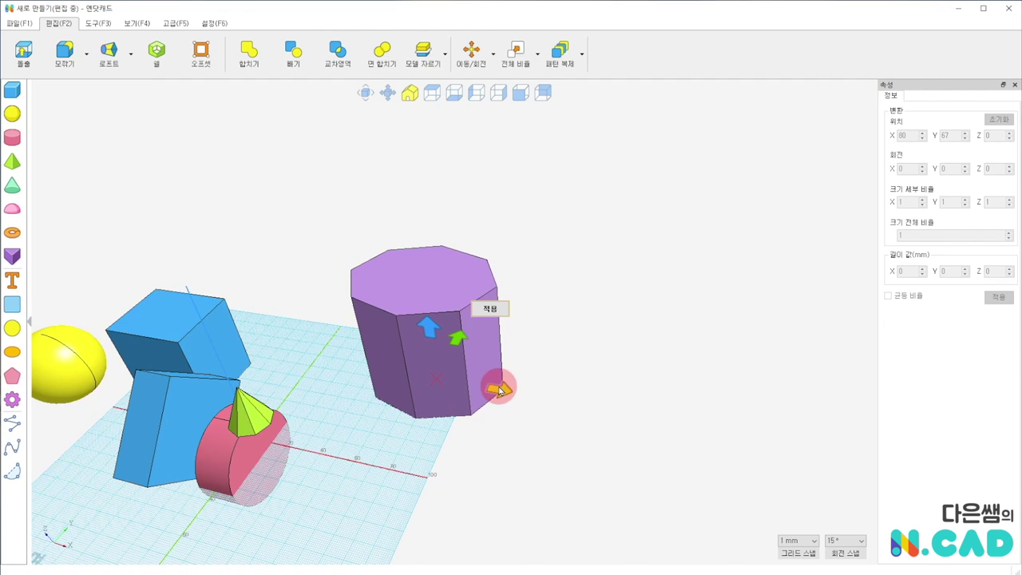
drag(499, 390, 660, 427)
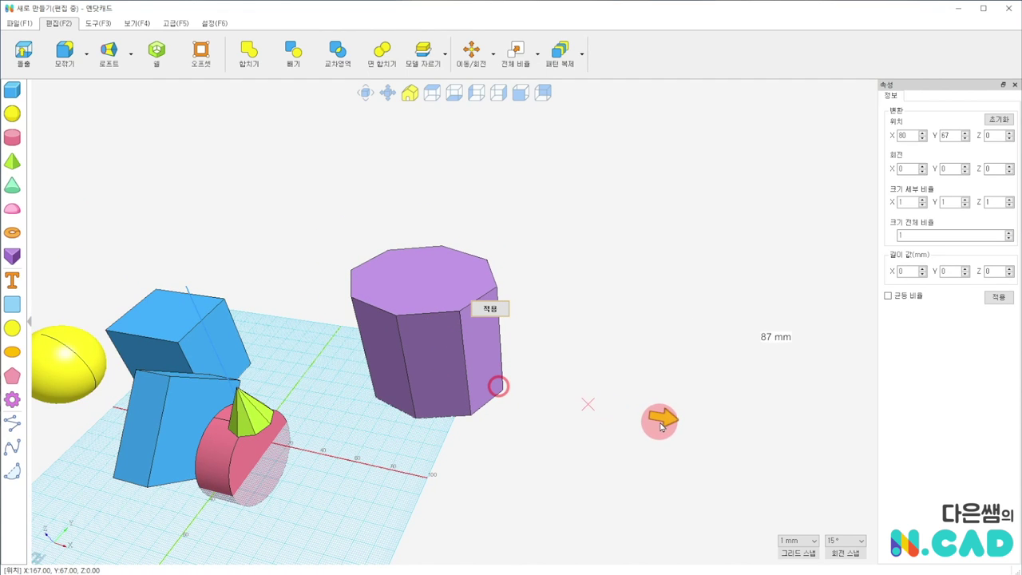
drag(667, 425, 663, 426)
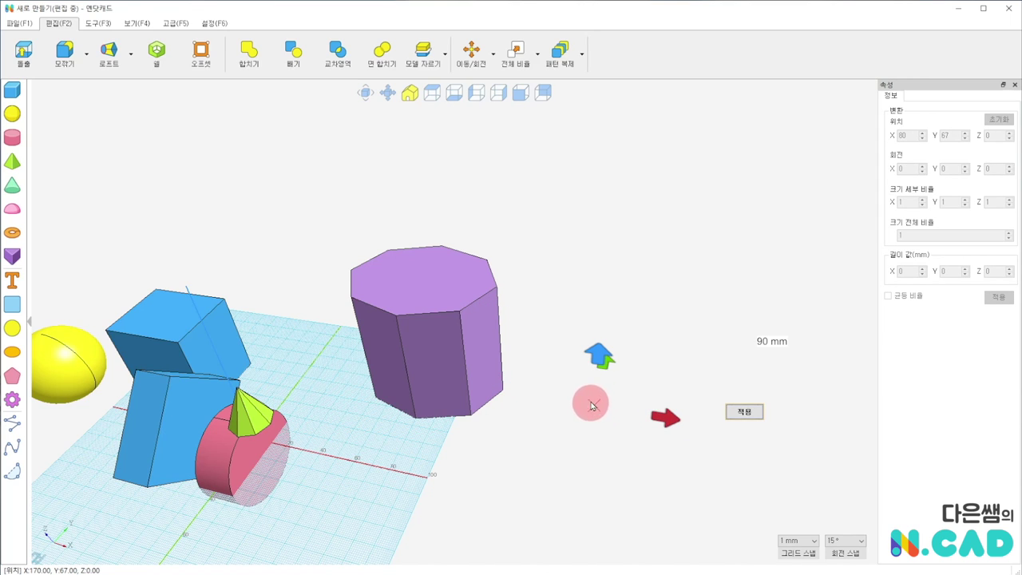
click(743, 412)
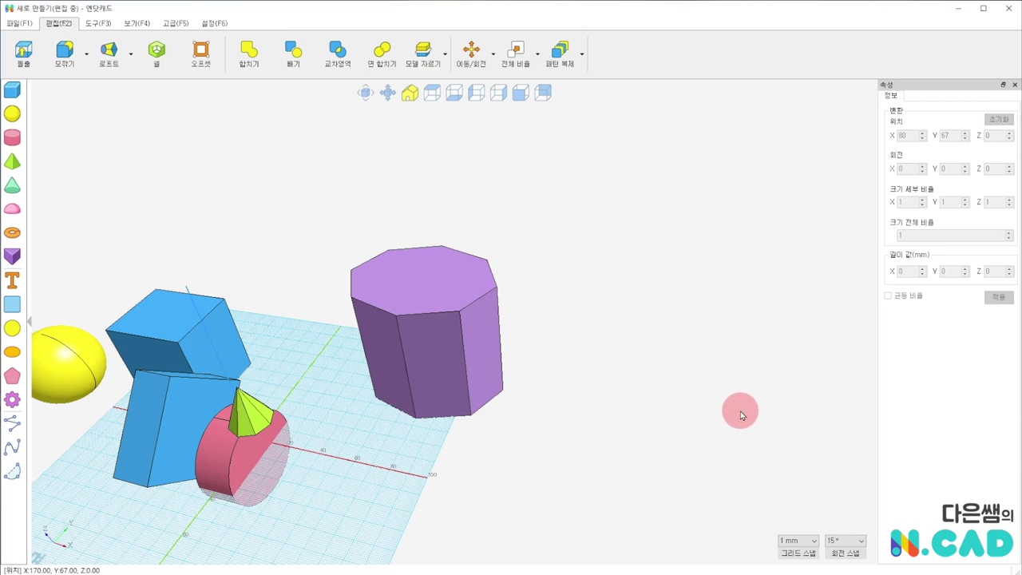
Swing the purple prism 30° about Y around its offset pivot, then back to 0°.
click(466, 356)
click(471, 49)
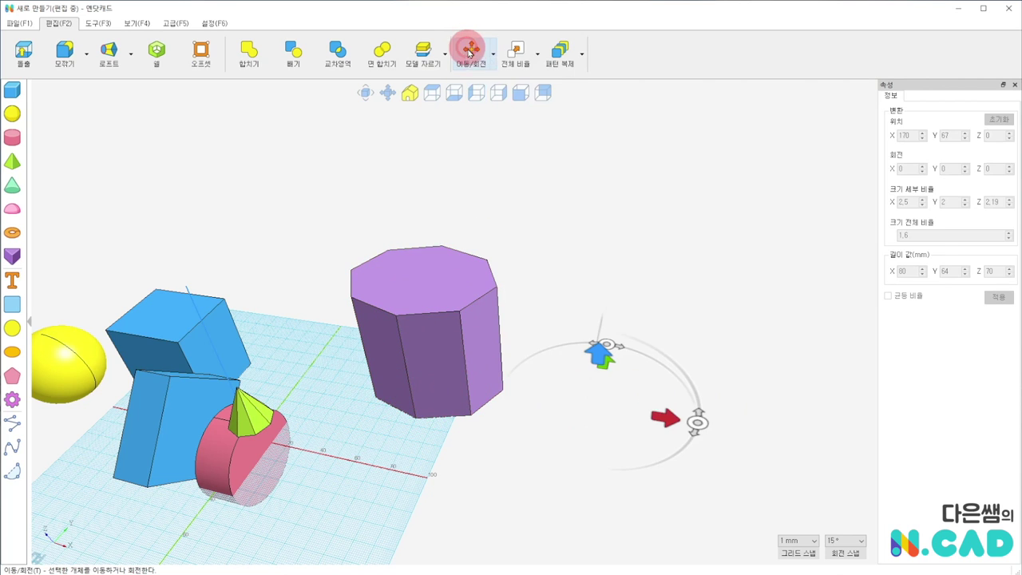
drag(734, 502, 720, 421)
right_drag(720, 421, 586, 431)
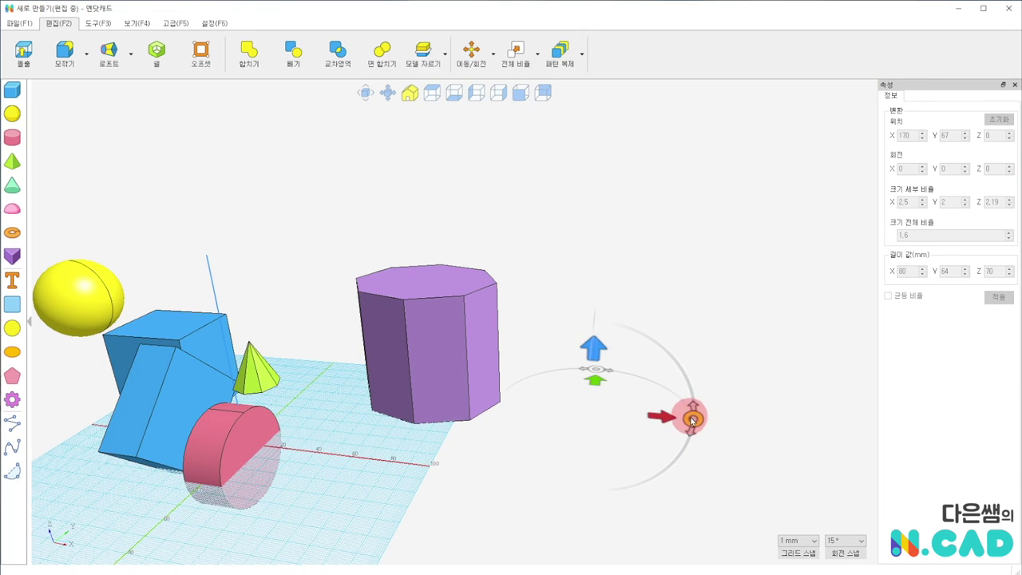
mouse_move(693, 419)
mouse_down()
mouse_move(696, 437)
mouse_move(388, 407)
mouse_move(764, 403)
mouse_move(730, 468)
mouse_move(411, 440)
mouse_move(516, 292)
mouse_move(681, 317)
mouse_move(745, 397)
mouse_move(750, 449)
mouse_move(733, 496)
mouse_move(713, 454)
mouse_up()
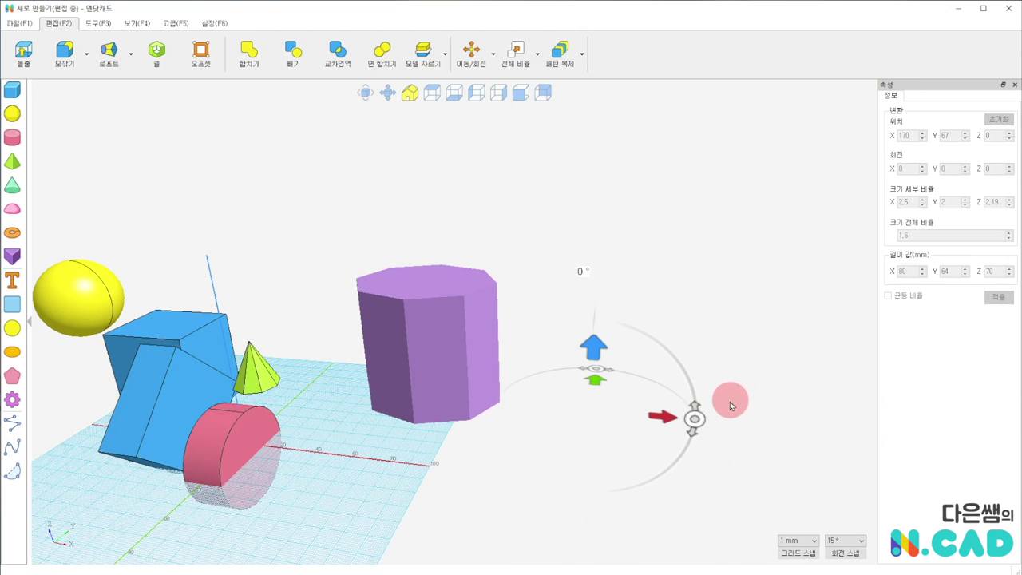
right_drag(729, 402, 684, 417)
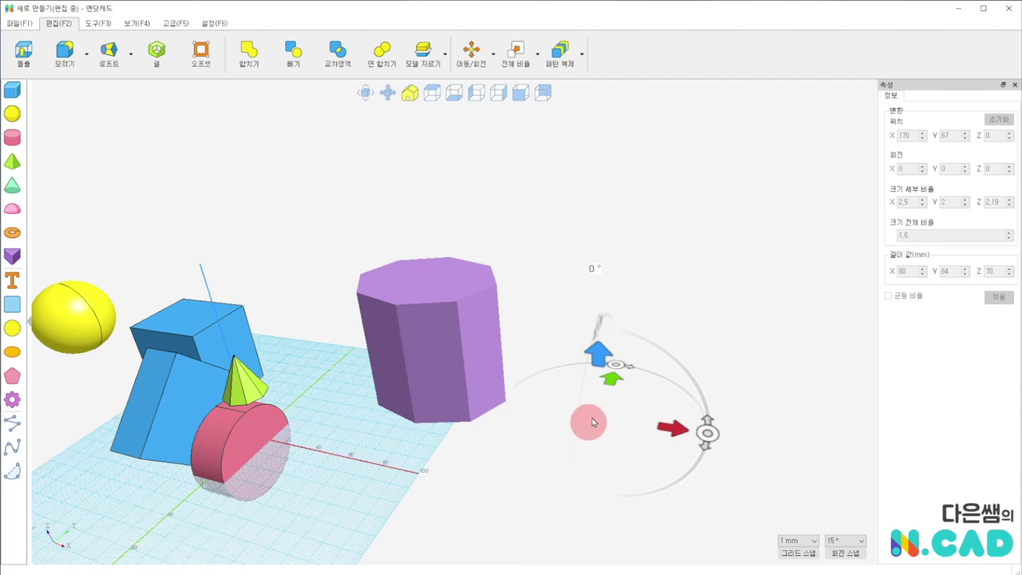
click(746, 339)
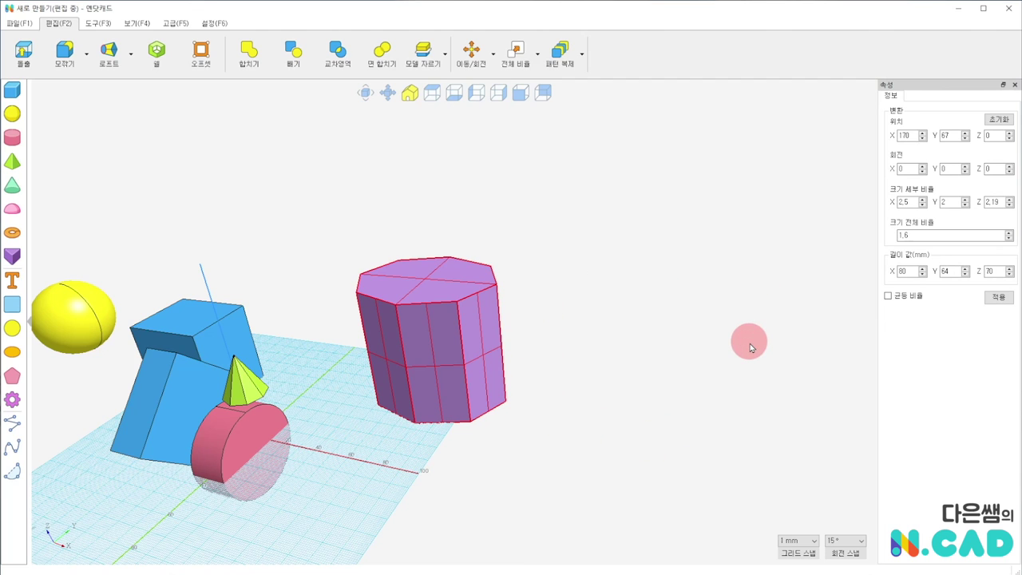
Drop the floating yellow sphere and green cone onto the work plane with D, both to Z 0.
right_drag(294, 317, 268, 262)
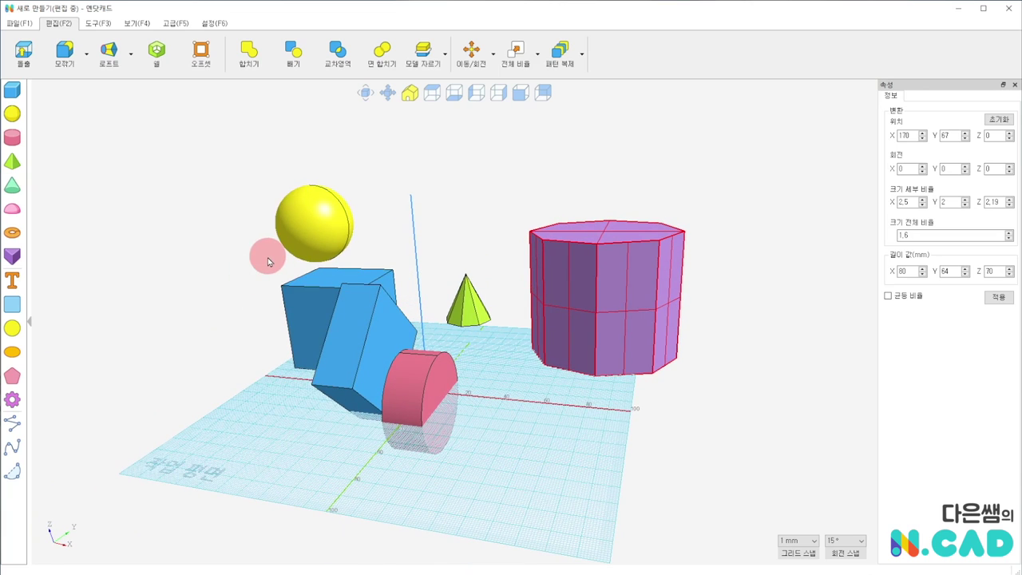
mouse_move(266, 390)
right_down()
mouse_move(222, 375)
mouse_move(263, 319)
right_up()
click(315, 199)
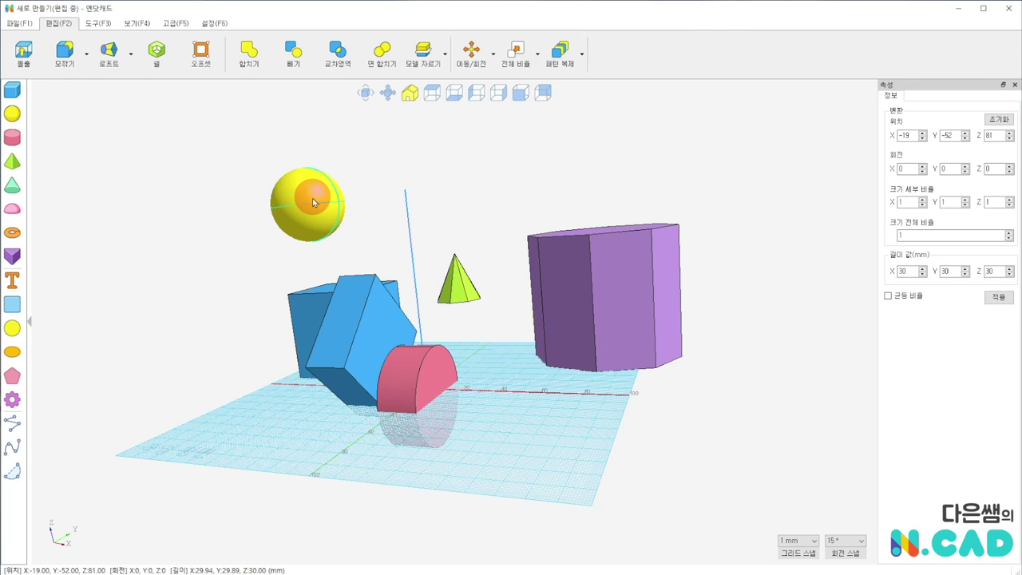
key(d)
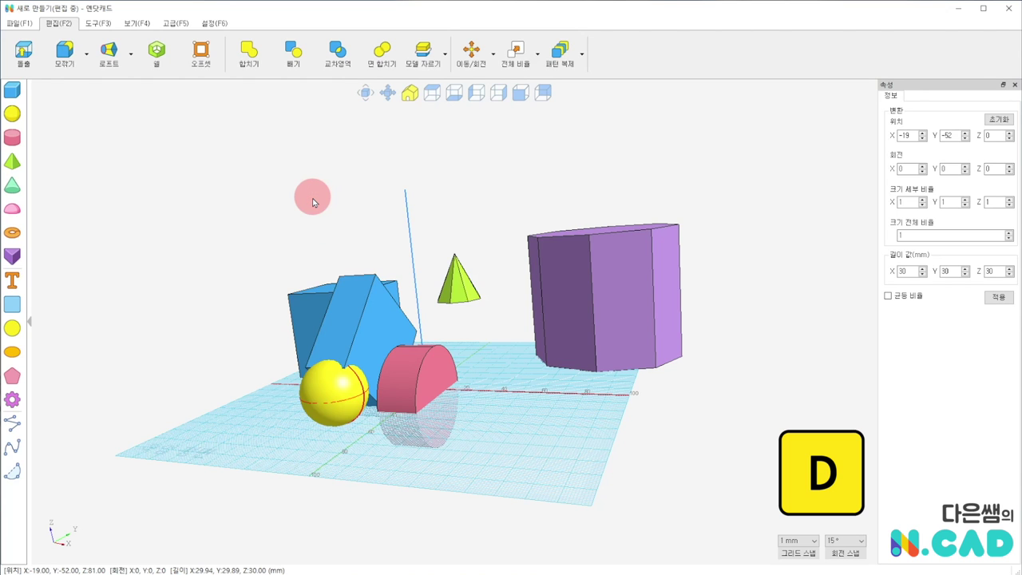
right_drag(497, 381, 444, 455)
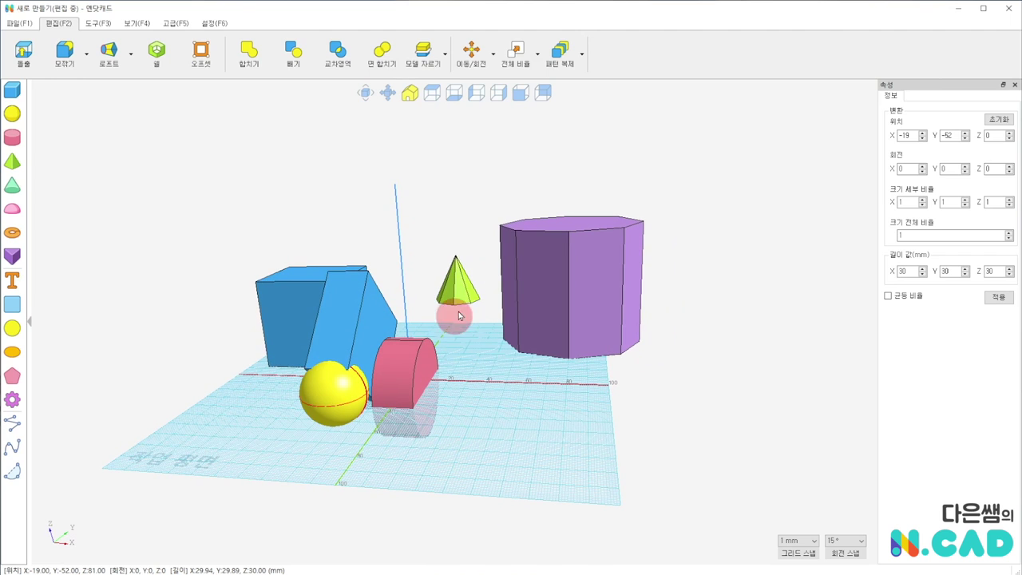
click(459, 300)
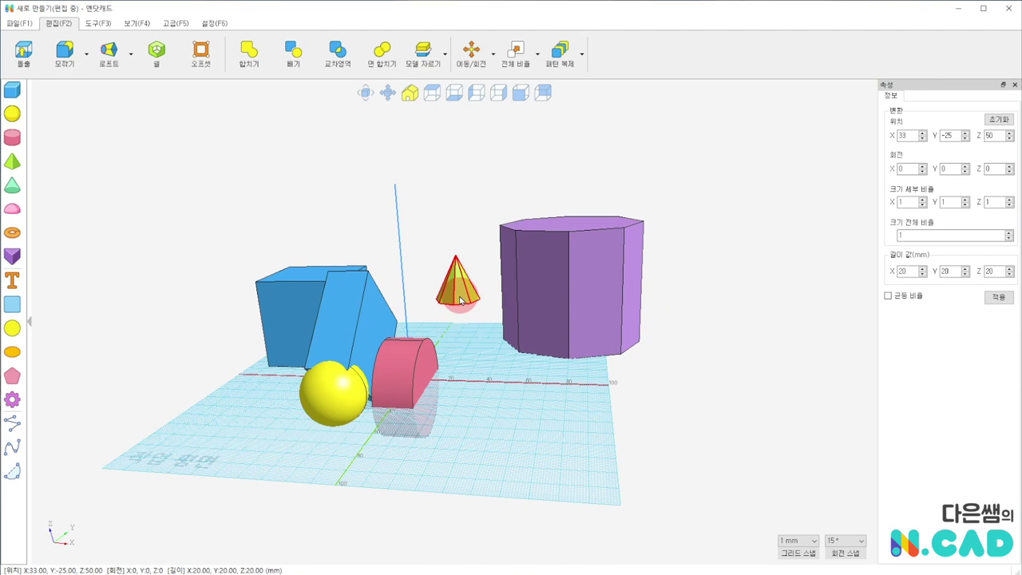
key(d)
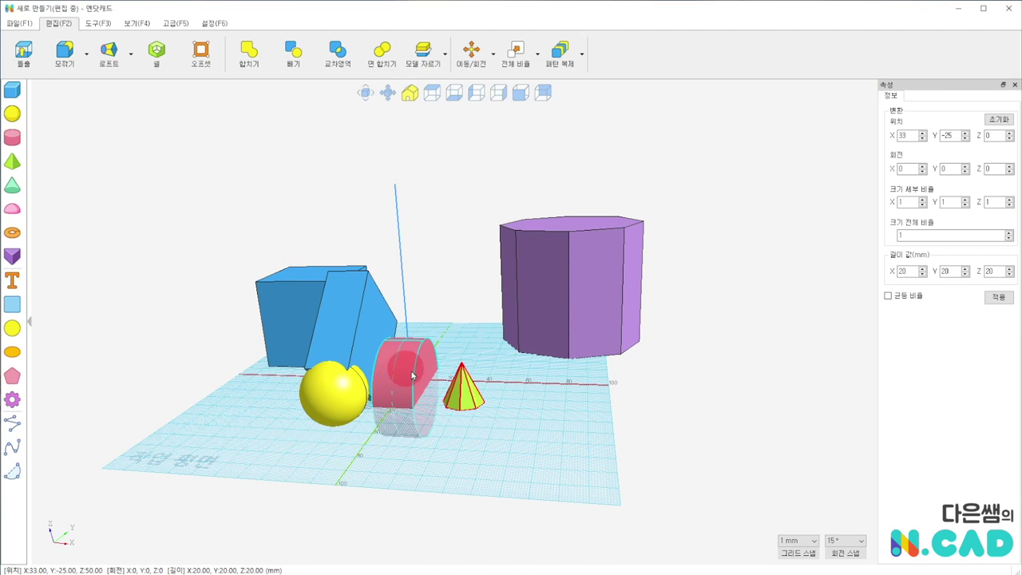
Lift the pink half-cylinder along the blue Z arrow to Z 65, at X 11, Y -10.
click(413, 377)
click(471, 51)
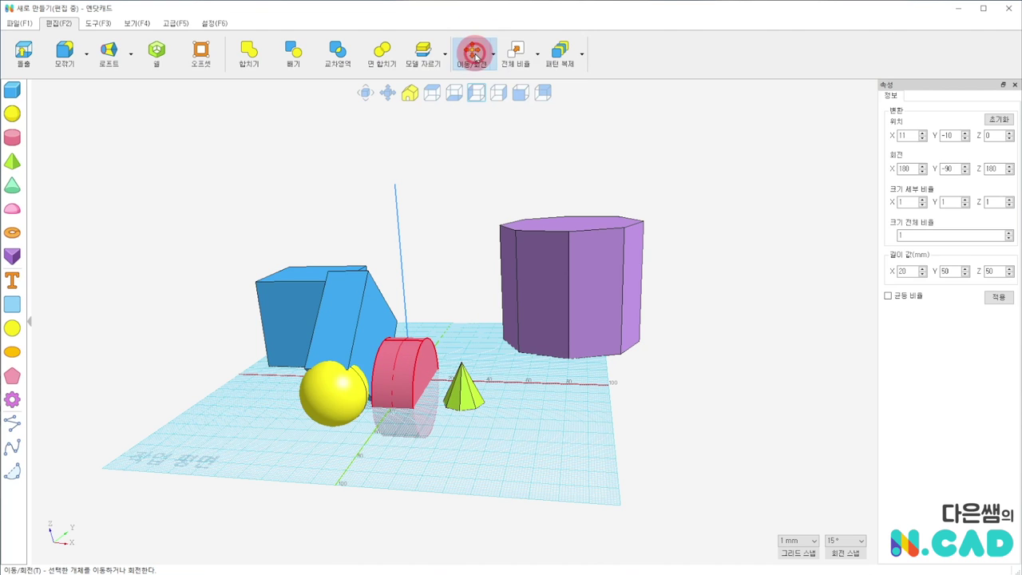
click(418, 330)
drag(423, 330, 412, 192)
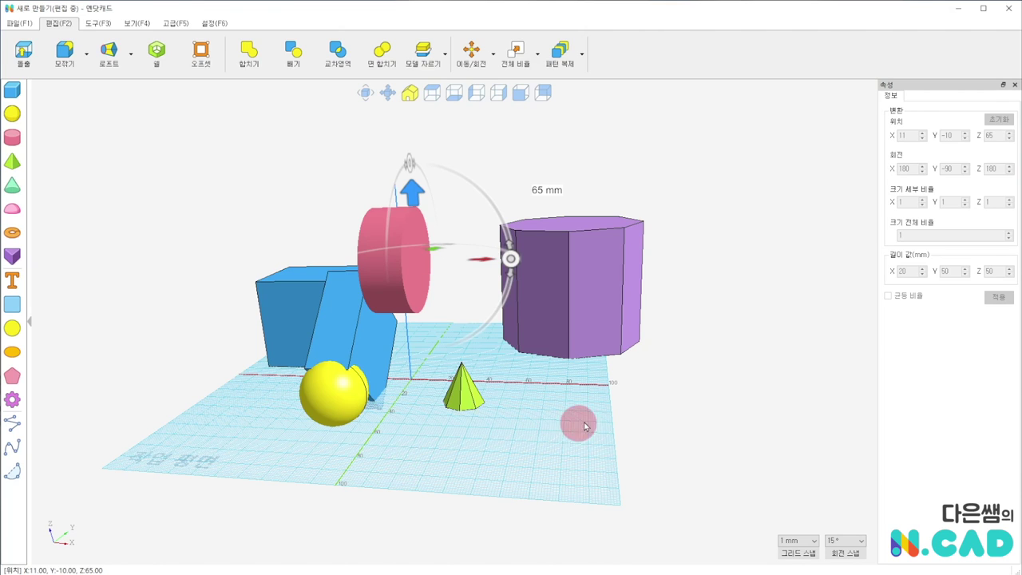
right_drag(551, 422, 335, 422)
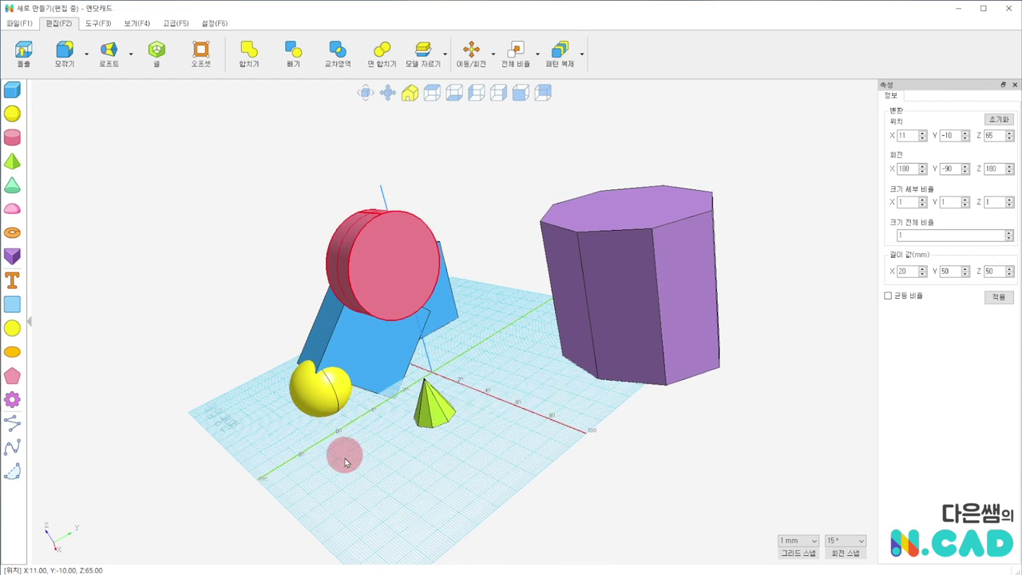
right_drag(343, 456, 495, 440)
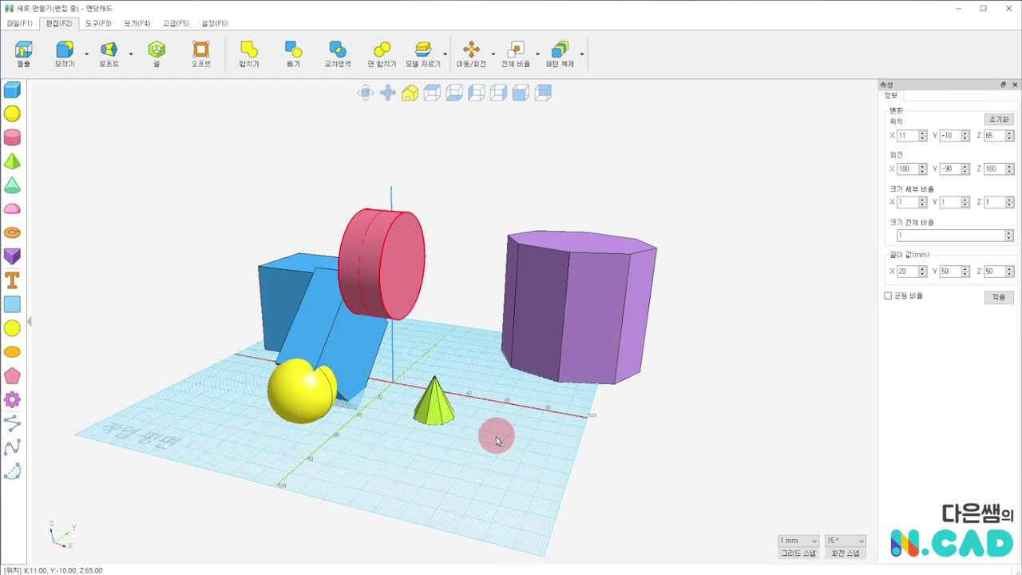